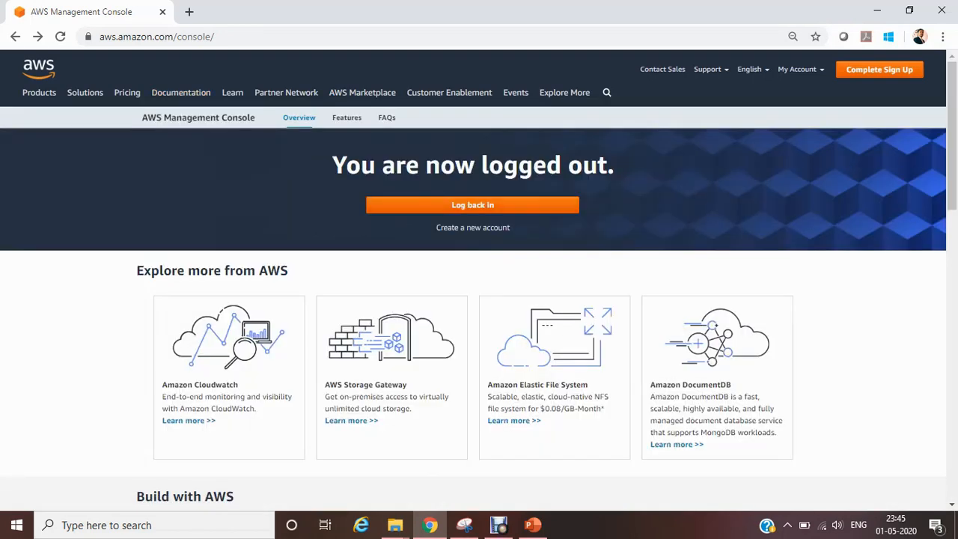
Step: Open the AWS Management Console from the account options on the logged-out page
{"action": "mouse_move", "coordinate": [800, 69]}
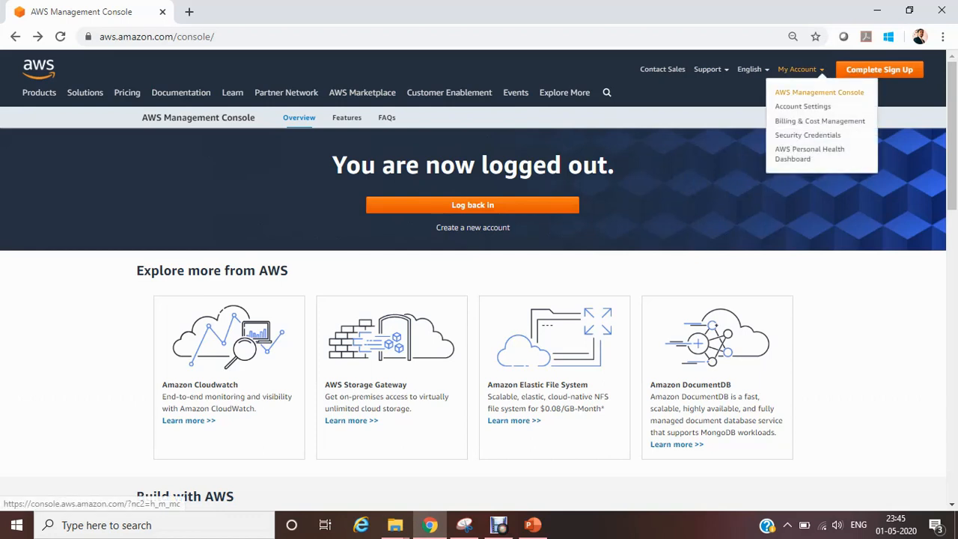
{"action": "left_click", "coordinate": [819, 92]}
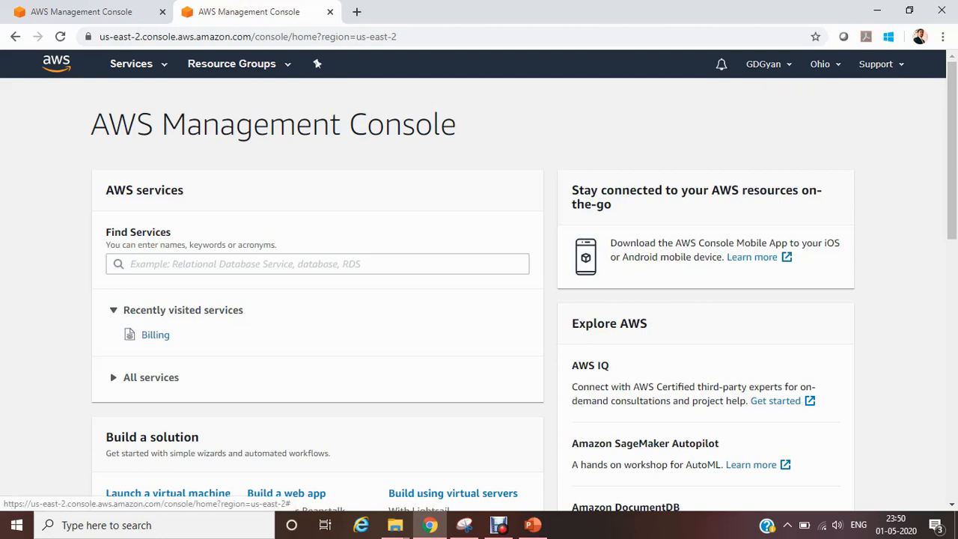
Step: Switch the console region to US East (N. Virginia) us-east-1 and review the list of available regions
{"action": "left_click", "coordinate": [768, 65]}
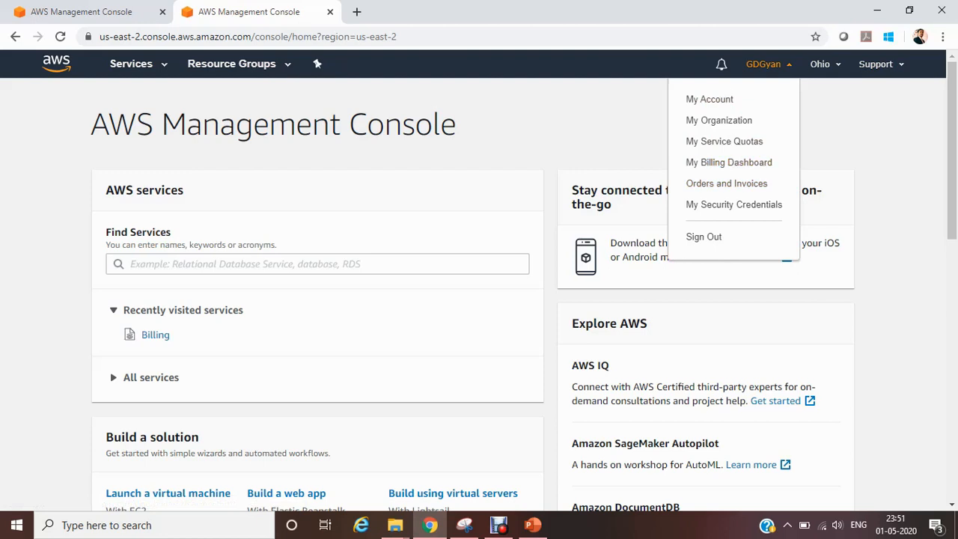
{"action": "left_click", "coordinate": [824, 64]}
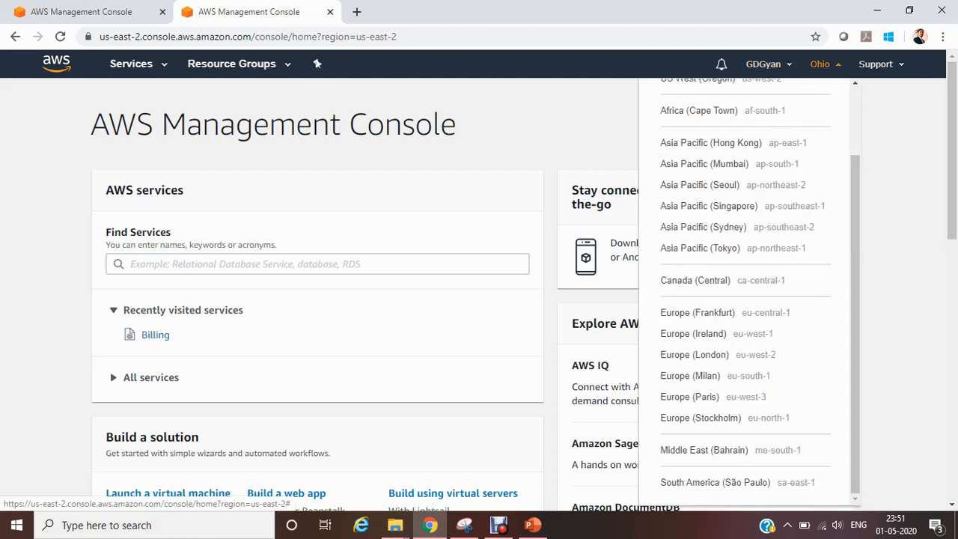
{"action": "left_click_drag", "start_coordinate": [855, 247], "coordinate": [855, 181]}
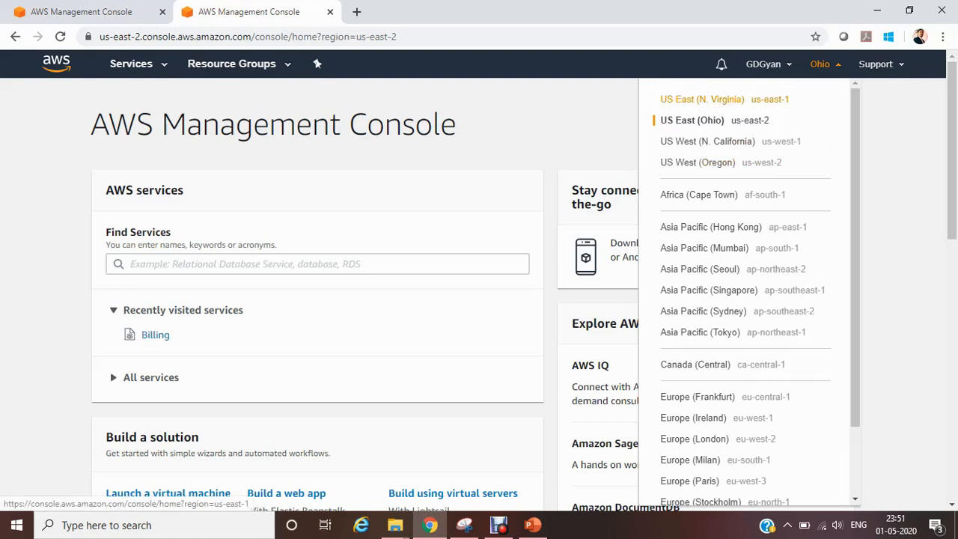
{"action": "left_click", "coordinate": [702, 99]}
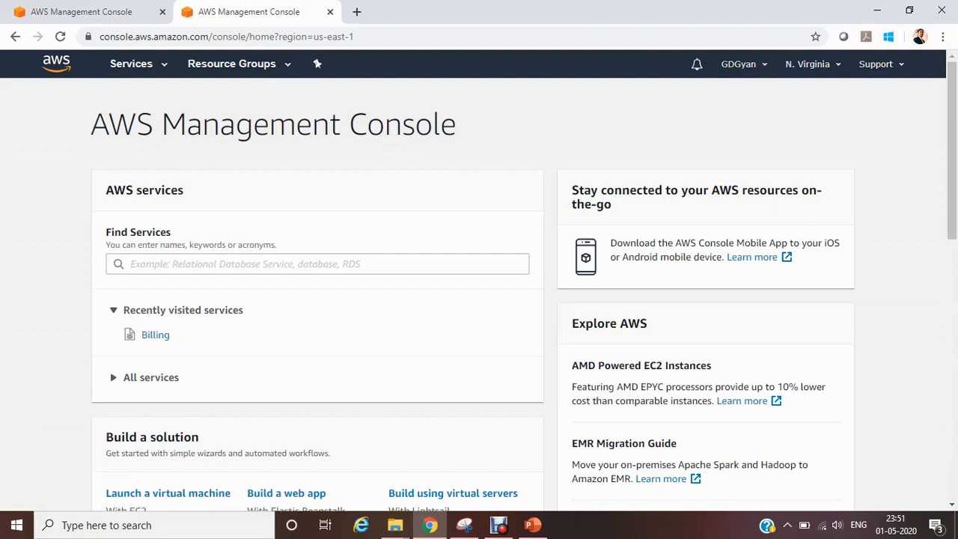
{"action": "left_click", "coordinate": [811, 63]}
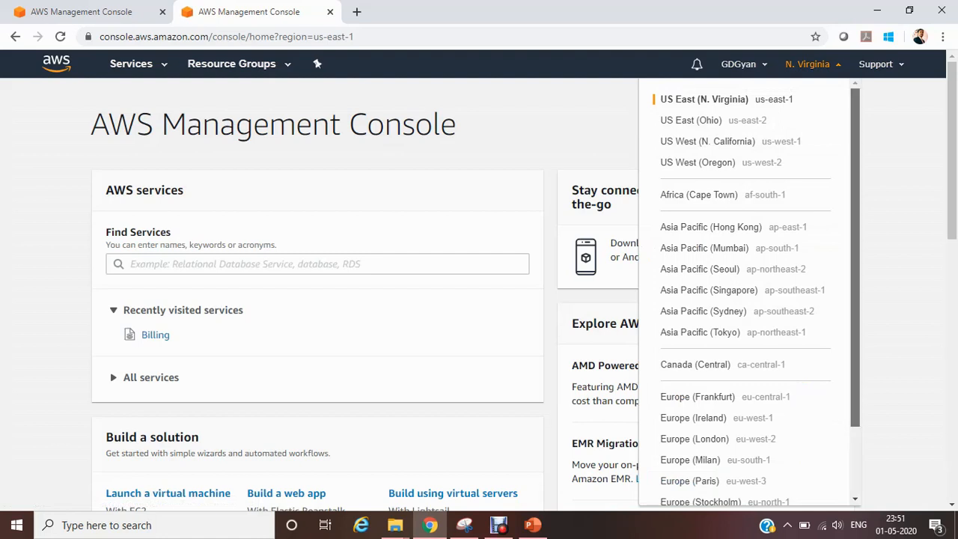
{"action": "scroll", "coordinate": [748, 291], "scroll_direction": "down", "scroll_amount": 2}
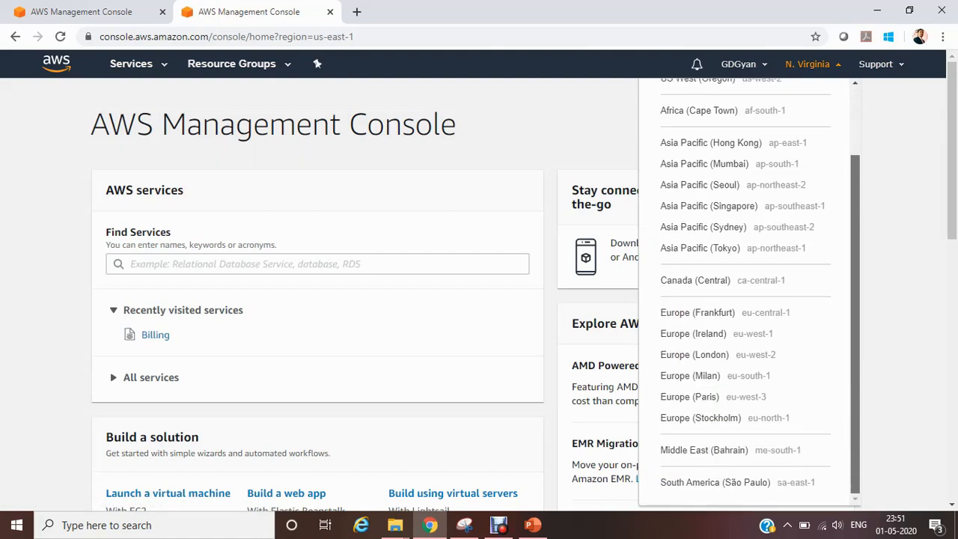
{"action": "scroll", "coordinate": [748, 291], "scroll_direction": "up", "scroll_amount": 2}
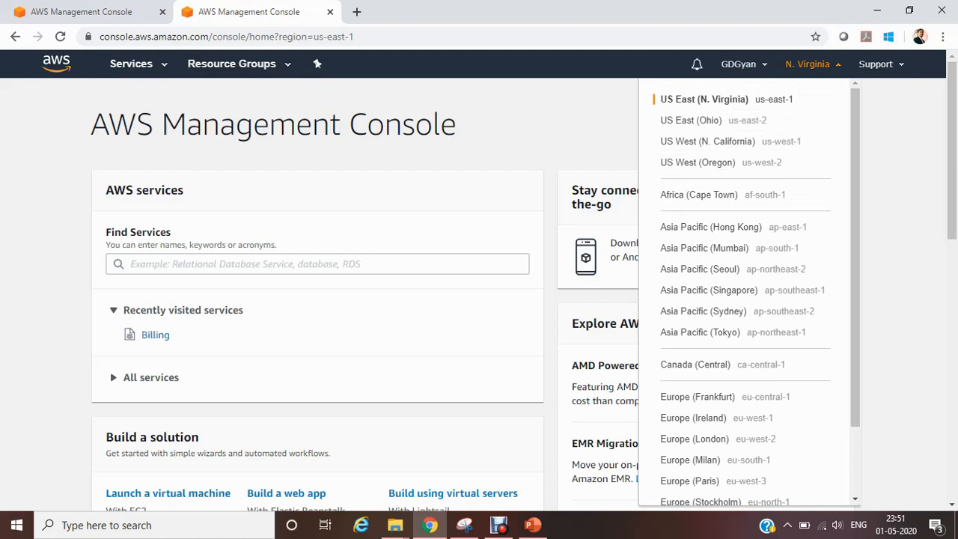
{"action": "key", "text": "Escape"}
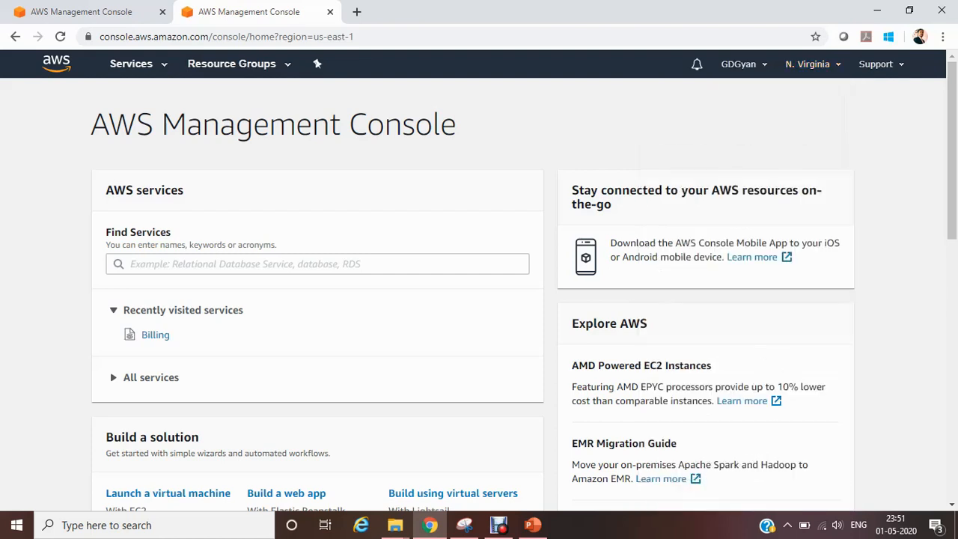
Step: Search the AWS services on the console home page for IAM
{"action": "left_click", "coordinate": [317, 264]}
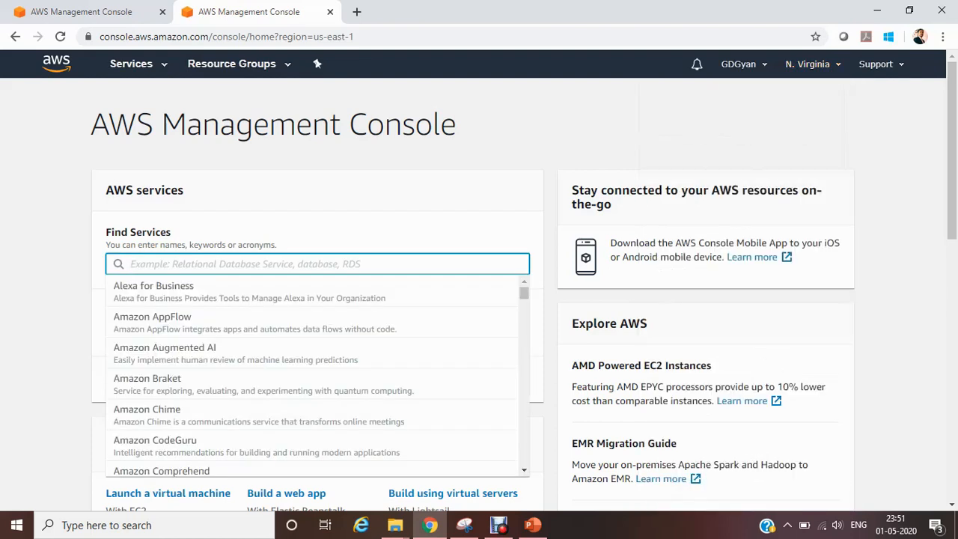
{"action": "type", "text": "IA<"}
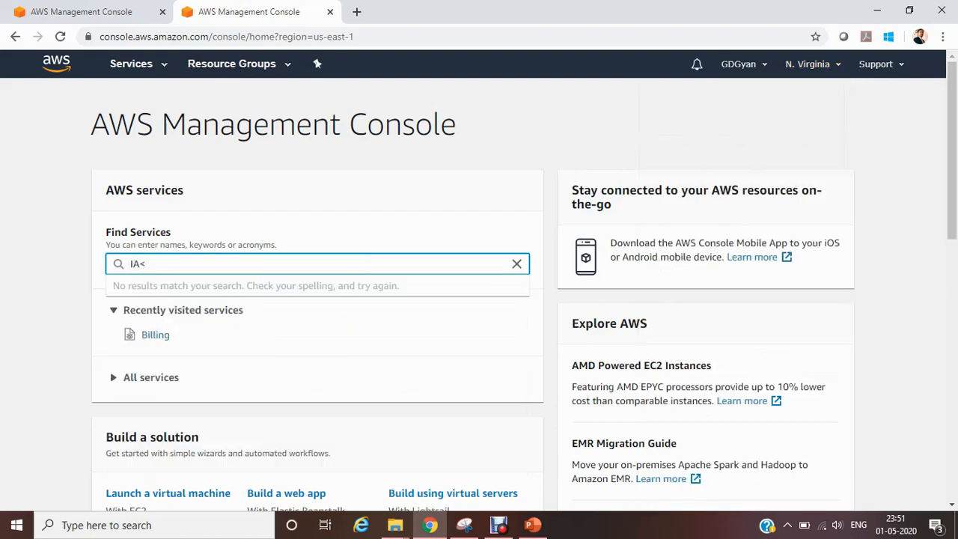
{"action": "key", "text": "BackSpace"}
{"action": "type", "text": "M"}
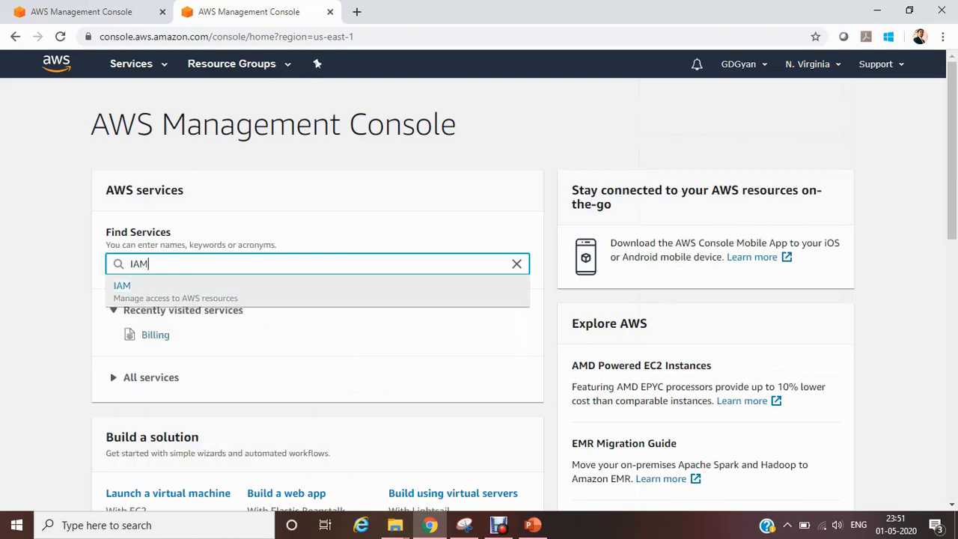
Step: Browse the full list of AWS services by category and open IAM under Security, Identity, & Compliance
{"action": "left_click", "coordinate": [131, 64]}
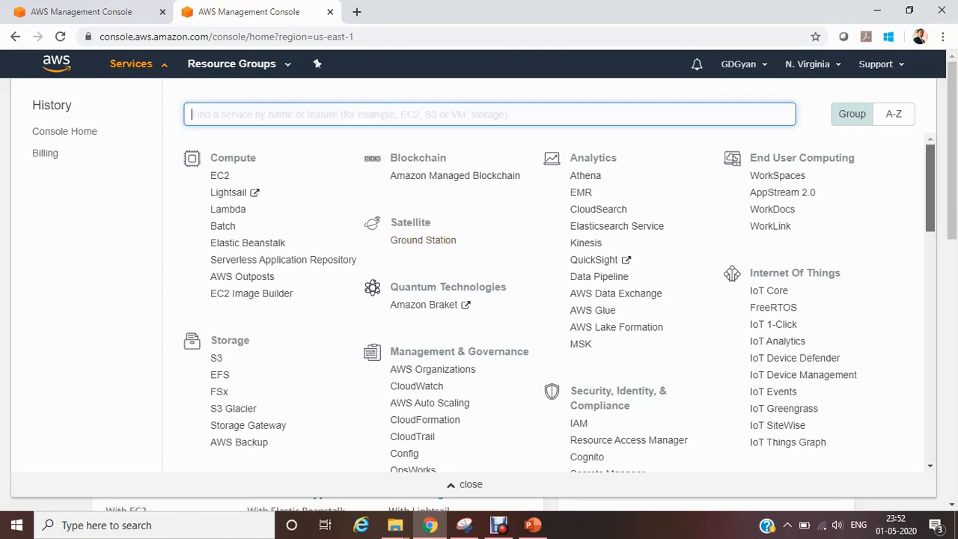
{"action": "scroll", "coordinate": [559, 302], "scroll_direction": "down", "scroll_amount": 4}
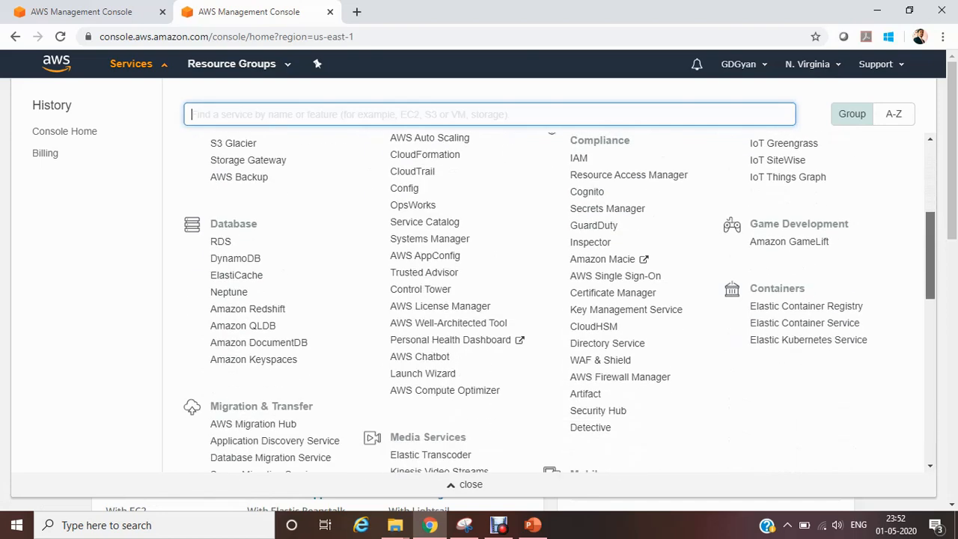
{"action": "scroll", "coordinate": [299, 299], "scroll_direction": "down", "scroll_amount": 2}
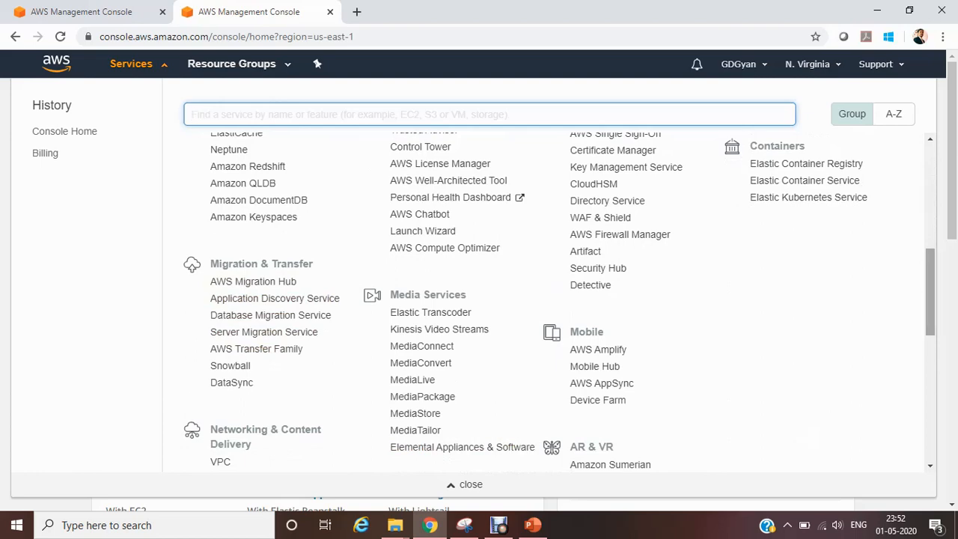
{"action": "scroll", "coordinate": [559, 300], "scroll_direction": "up", "scroll_amount": 1}
{"action": "scroll", "coordinate": [628, 218], "scroll_direction": "up", "scroll_amount": 2}
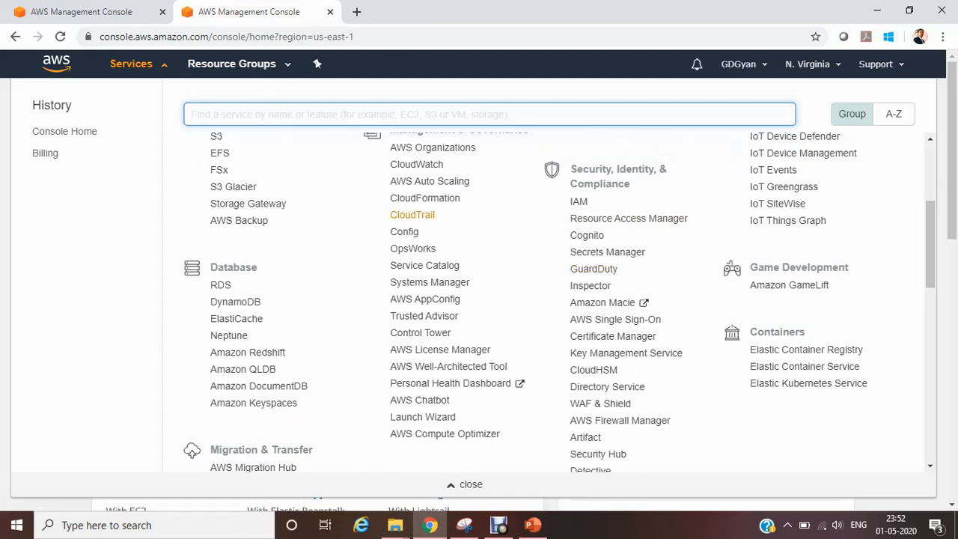
{"action": "scroll", "coordinate": [559, 303], "scroll_direction": "up", "scroll_amount": 1}
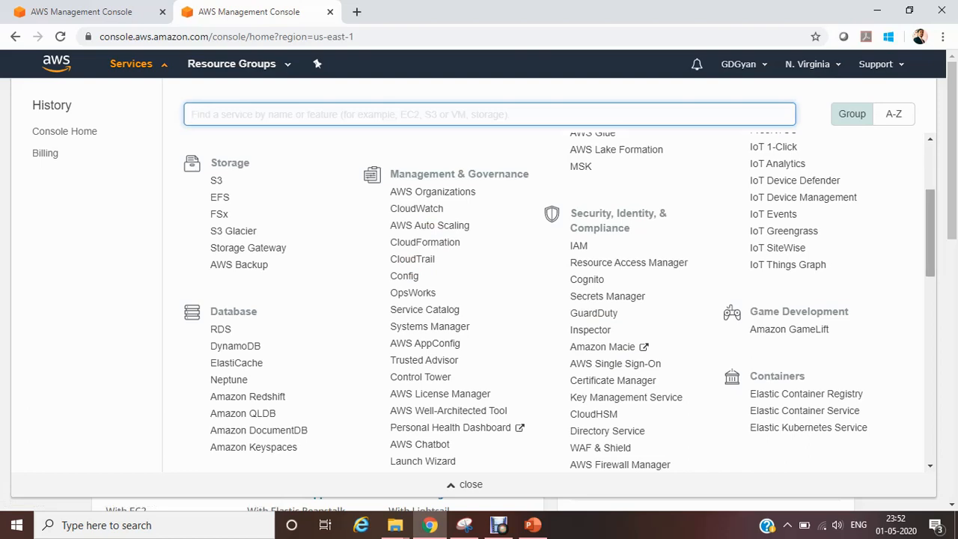
{"action": "scroll", "coordinate": [559, 290], "scroll_direction": "up", "scroll_amount": 2}
{"action": "scroll", "coordinate": [559, 291], "scroll_direction": "up", "scroll_amount": 3}
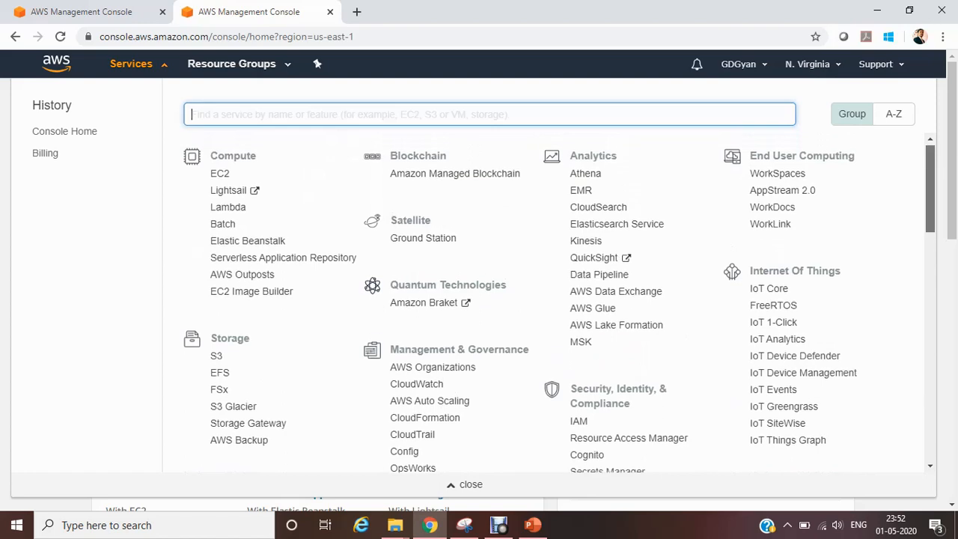
{"action": "scroll", "coordinate": [559, 302], "scroll_direction": "down", "scroll_amount": 3}
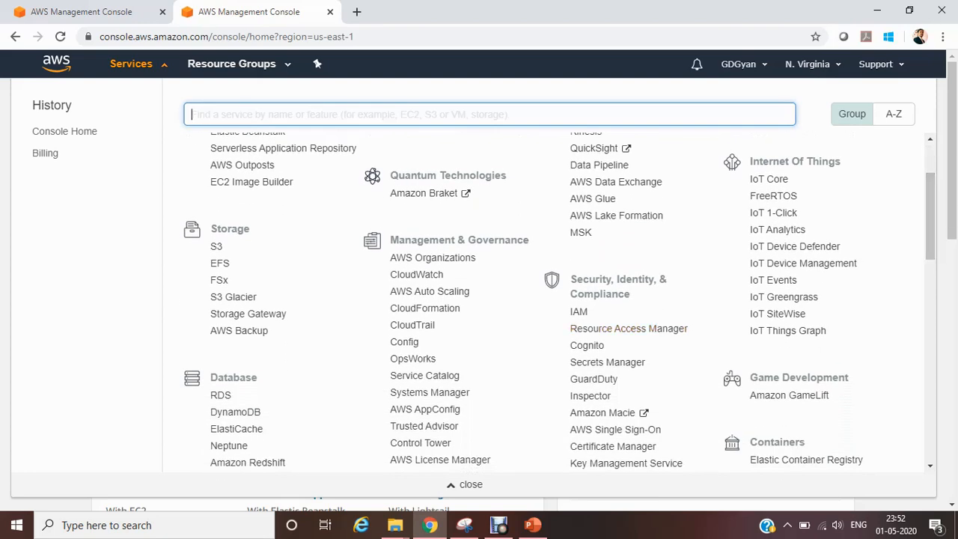
{"action": "left_click", "coordinate": [578, 311]}
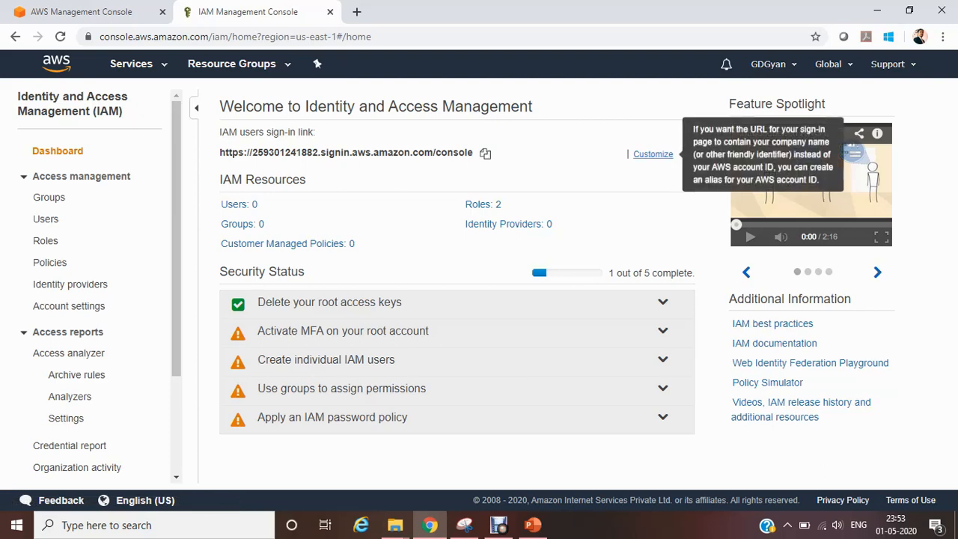
Step: Start customizing the IAM users sign-in link and try to create the account alias GDGyan
{"action": "left_click", "coordinate": [652, 154]}
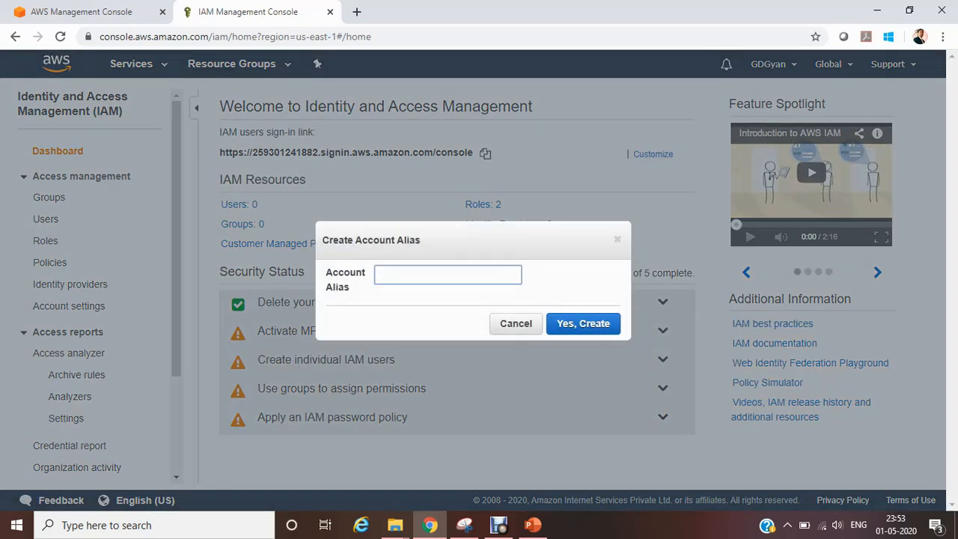
{"action": "type", "text": "GDGyan"}
{"action": "key", "text": "Return"}
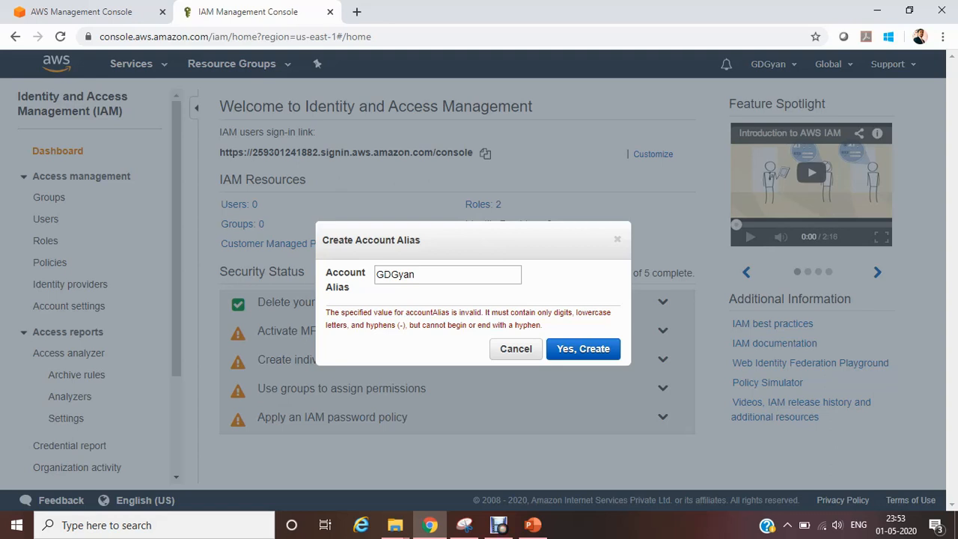
Step: Try to create the account alias with an underscore added to GDGyan, and as GDGyan.01
{"action": "left_click", "coordinate": [391, 274]}
{"action": "type", "text": "_"}
{"action": "left_click", "coordinate": [583, 349]}
{"action": "left_click", "coordinate": [396, 275]}
{"action": "key", "text": "BackSpace"}
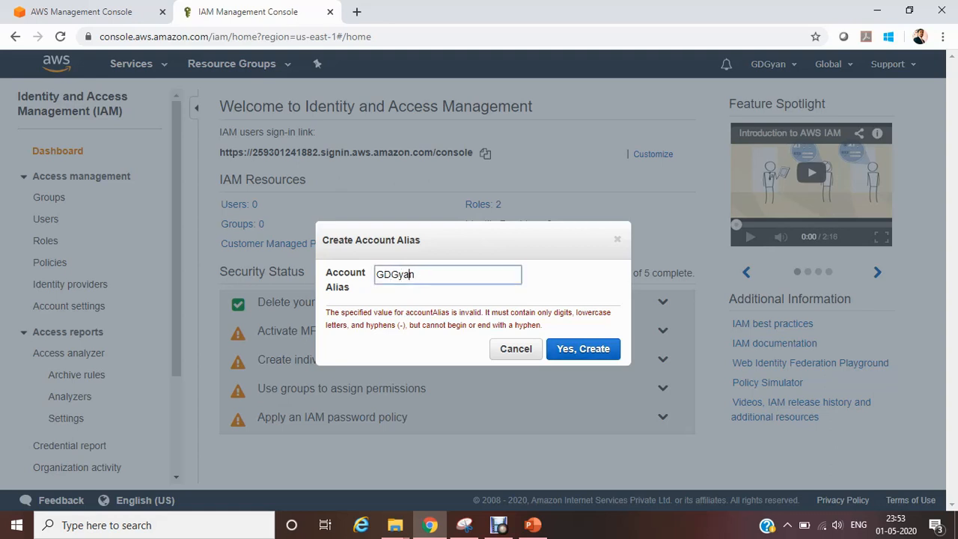
{"action": "type", "text": ".01"}
{"action": "left_click", "coordinate": [583, 349]}
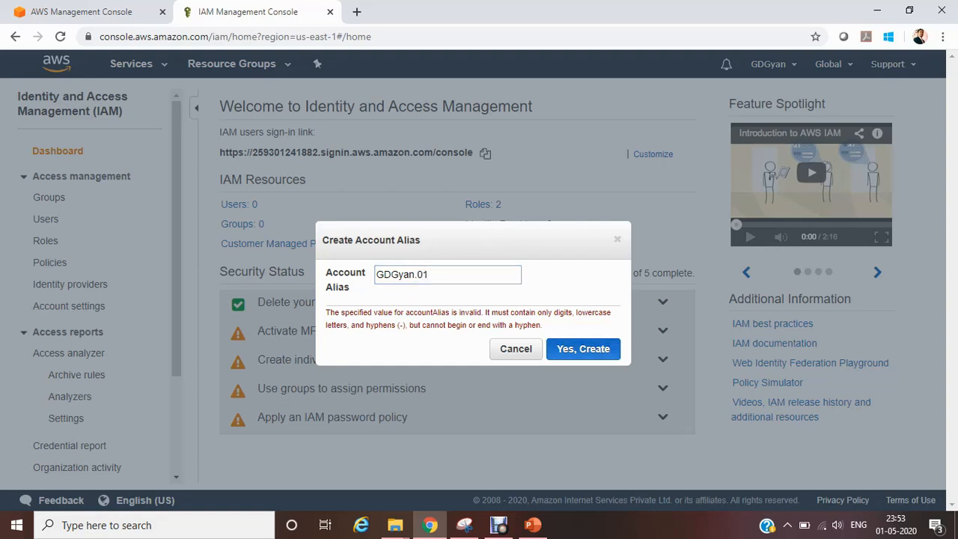
Step: Try to create the account alias as GDGyan11, and as GDGyan84
{"action": "left_click", "coordinate": [431, 275]}
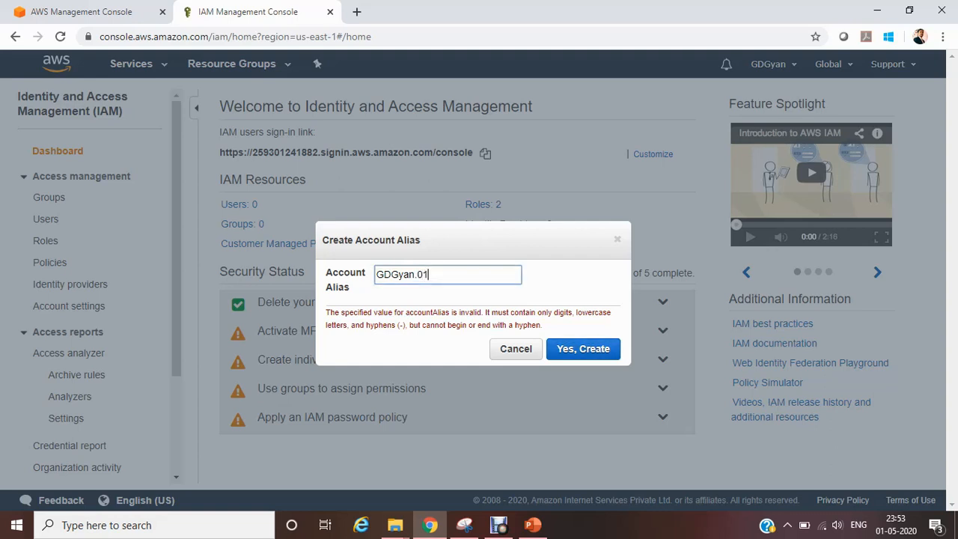
{"action": "key", "text": "BackSpace"}
{"action": "key", "text": "BackSpace"}
{"action": "type", "text": "11"}
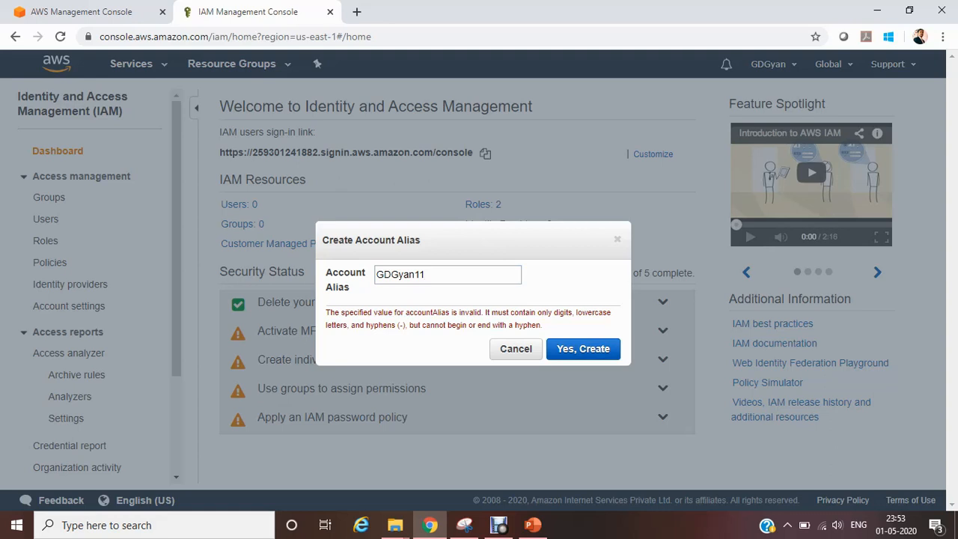
{"action": "key", "text": "BackSpace"}
{"action": "type", "text": "84"}
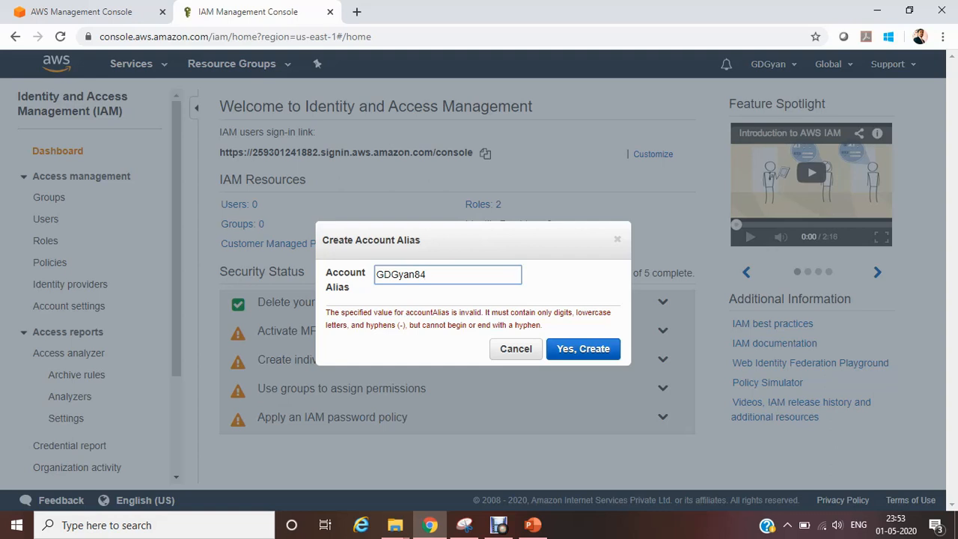
{"action": "left_click", "coordinate": [583, 349]}
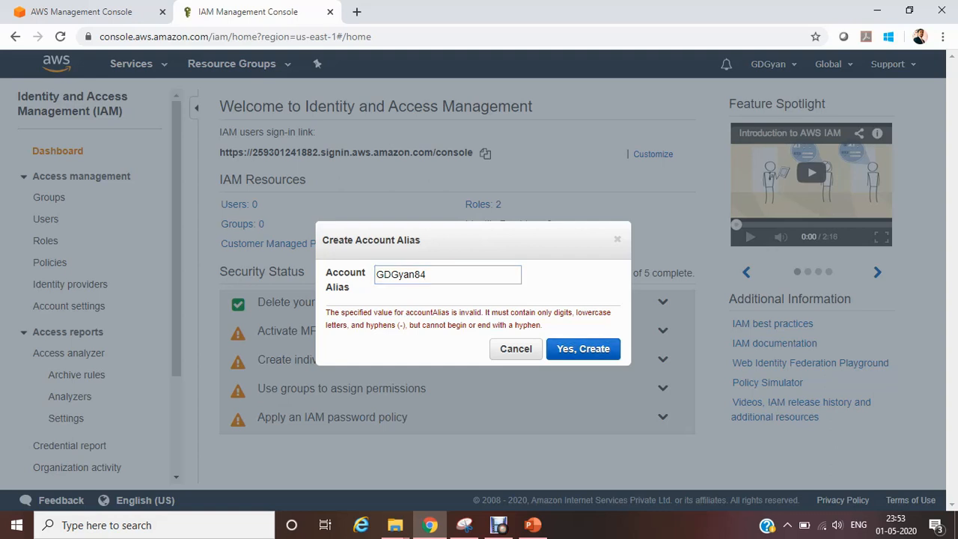
Step: Replace the whole account alias with the account owner's first name and try to create it
{"action": "left_click", "coordinate": [429, 275]}
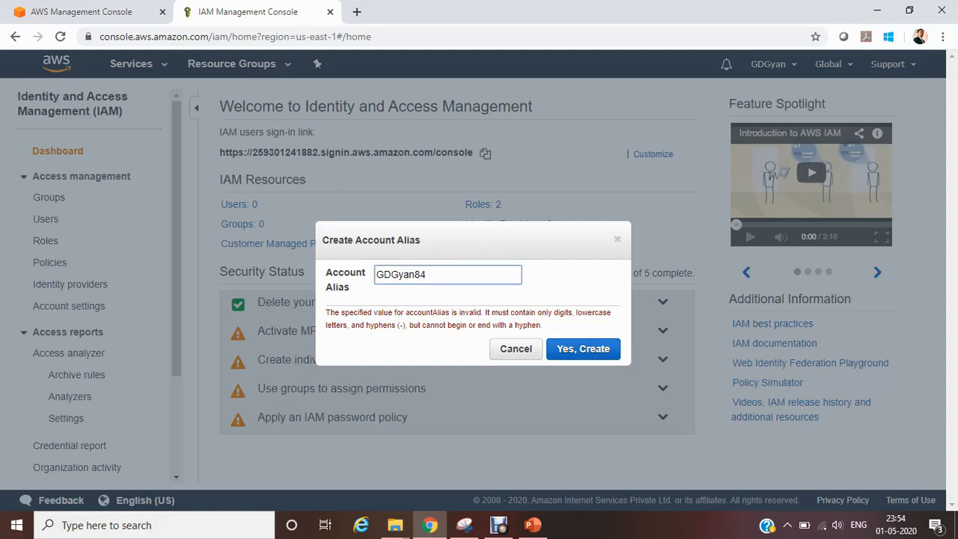
{"action": "key", "text": "ctrl+a"}
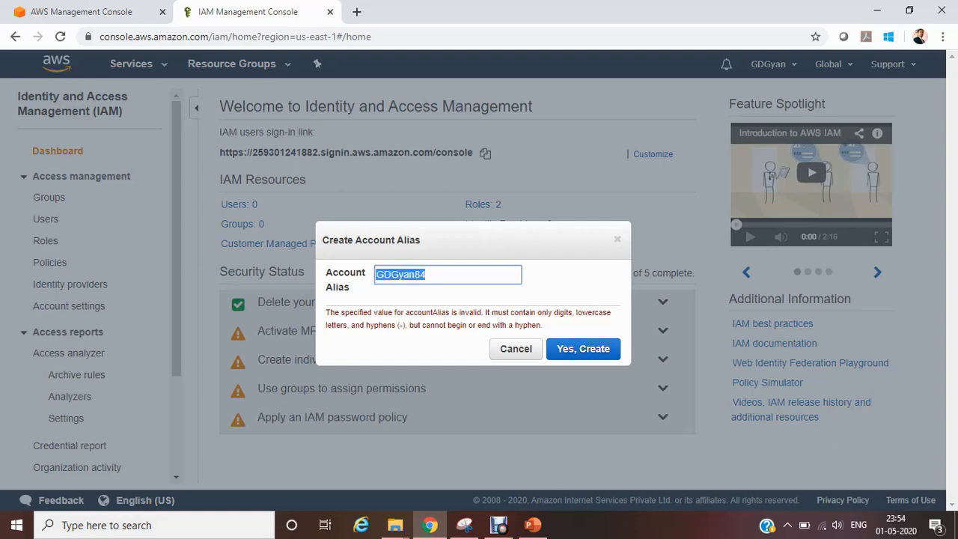
{"action": "type", "text": "Ghanadip"}
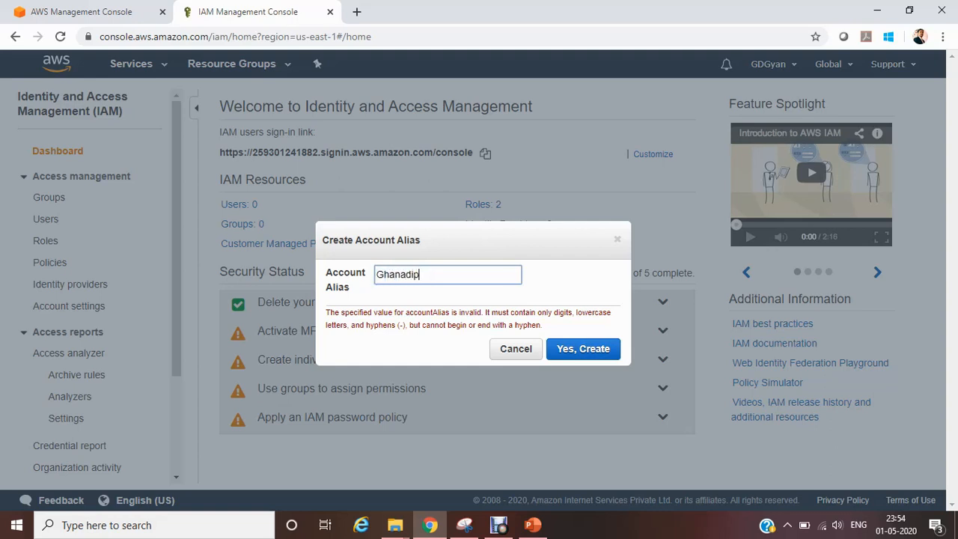
{"action": "left_click", "coordinate": [583, 349]}
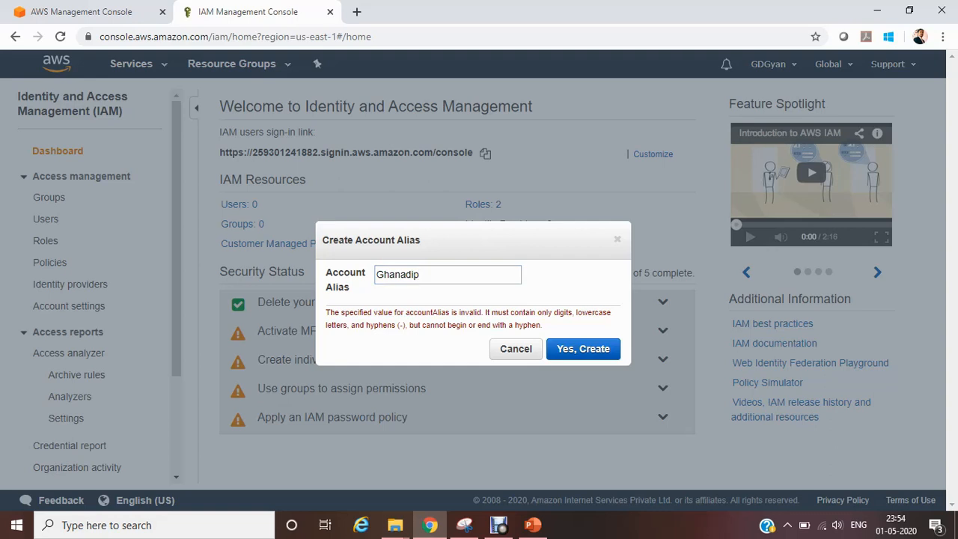
Step: Append the account owner's surname to the alias, submit it, and try again with 84 added at the end
{"action": "left_click", "coordinate": [423, 275]}
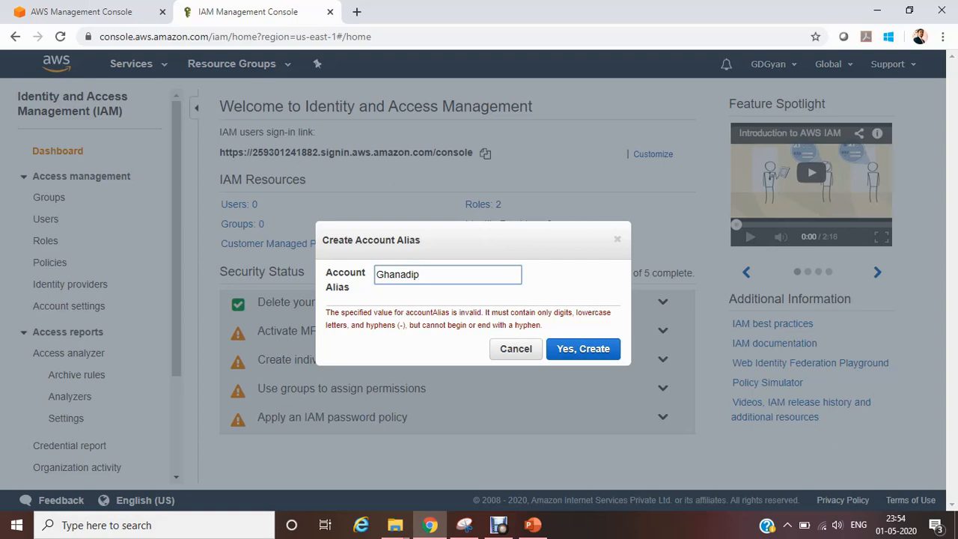
{"action": "type", "text": "Das"}
{"action": "left_click", "coordinate": [583, 349]}
{"action": "left_click", "coordinate": [443, 275]}
{"action": "type", "text": "84"}
{"action": "left_click", "coordinate": [582, 349]}
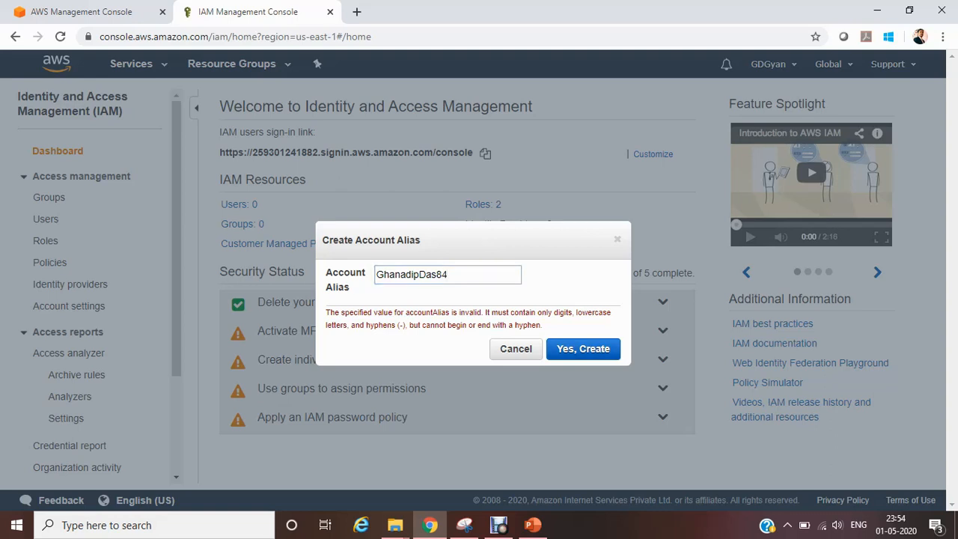
Step: Try to create the account alias with its ending number changed to 85, and cancel the alias creation
{"action": "left_click", "coordinate": [451, 275]}
{"action": "key", "text": "BackSpace"}
{"action": "type", "text": "5"}
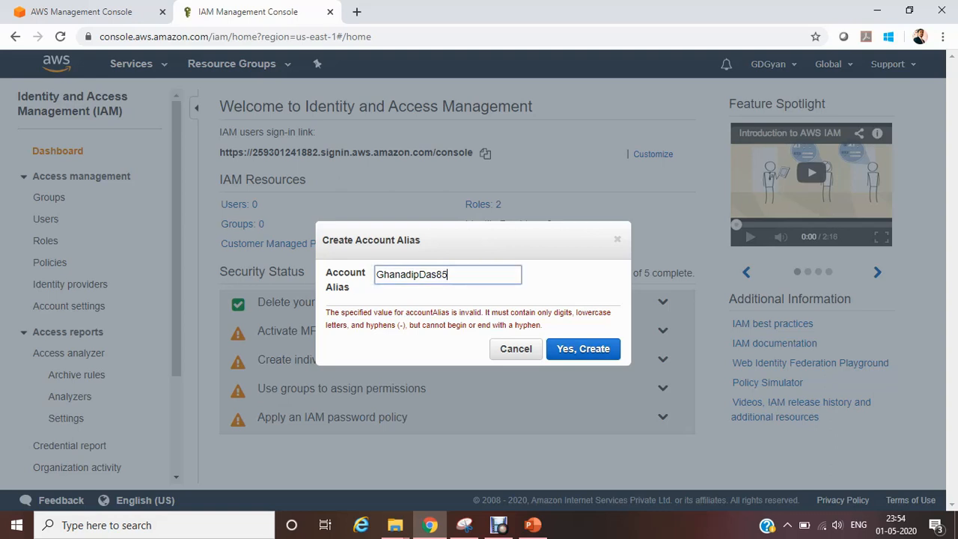
{"action": "left_click", "coordinate": [583, 349]}
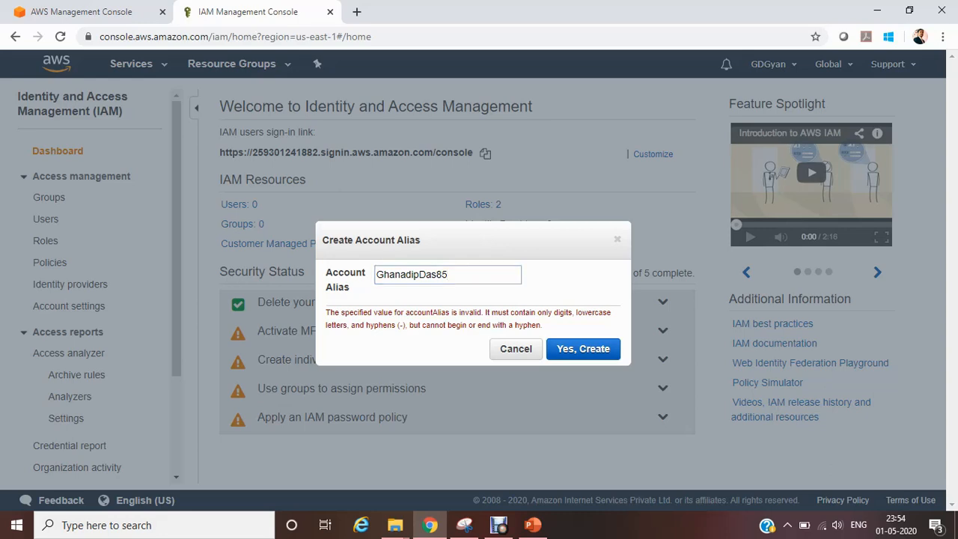
{"action": "left_click", "coordinate": [516, 349]}
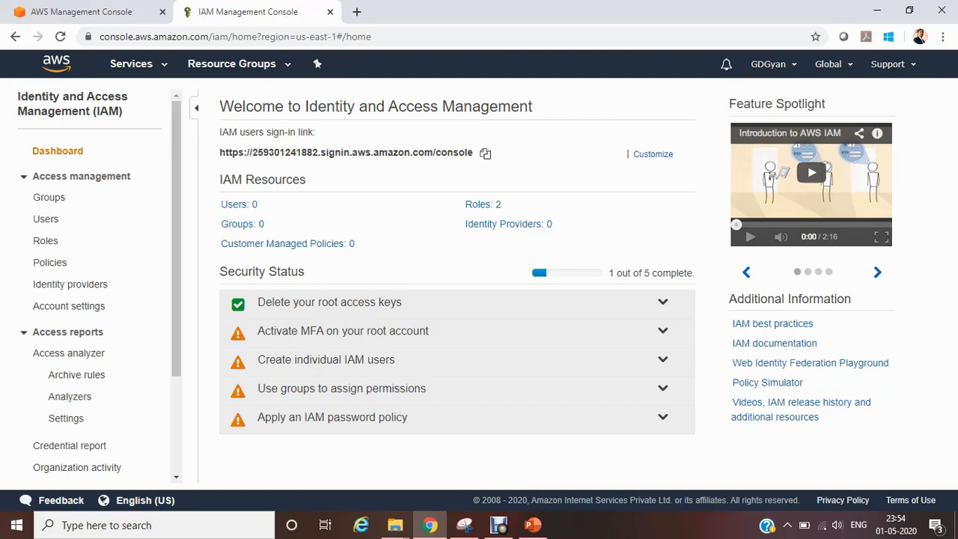
Step: Start activating MFA on the root account from the security status list, choosing a virtual MFA device
{"action": "left_click", "coordinate": [662, 331]}
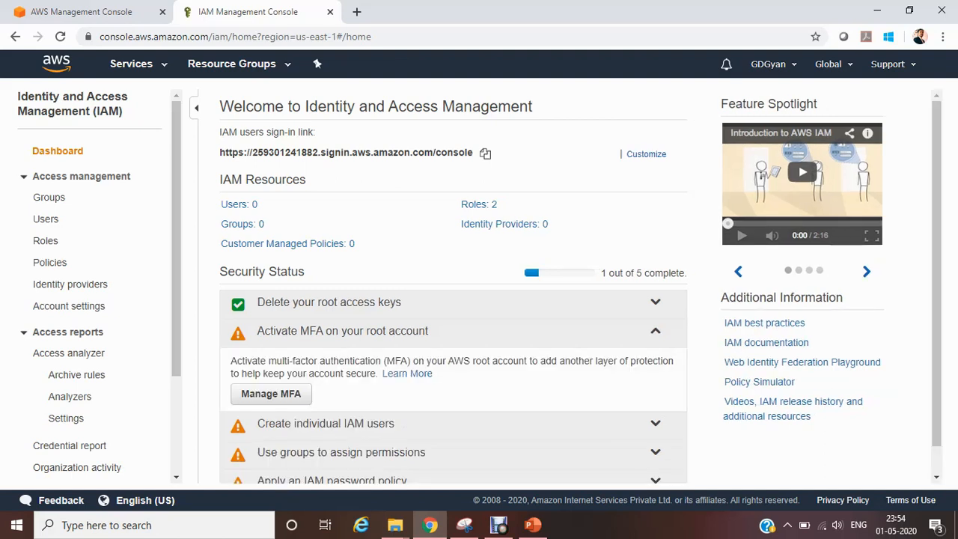
{"action": "left_click_drag", "start_coordinate": [220, 106], "coordinate": [309, 423]}
{"action": "left_click", "coordinate": [271, 393]}
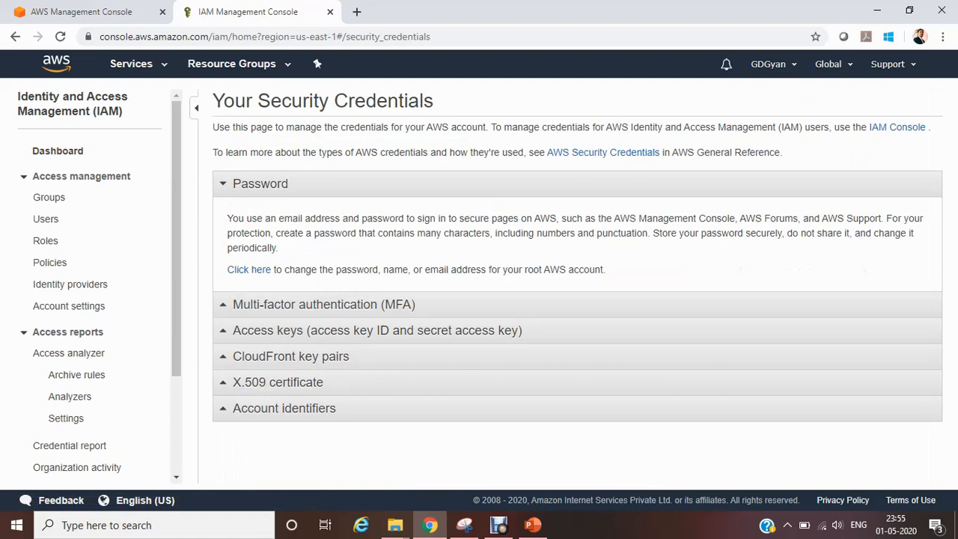
{"action": "left_click", "coordinate": [323, 304]}
{"action": "left_click", "coordinate": [268, 284]}
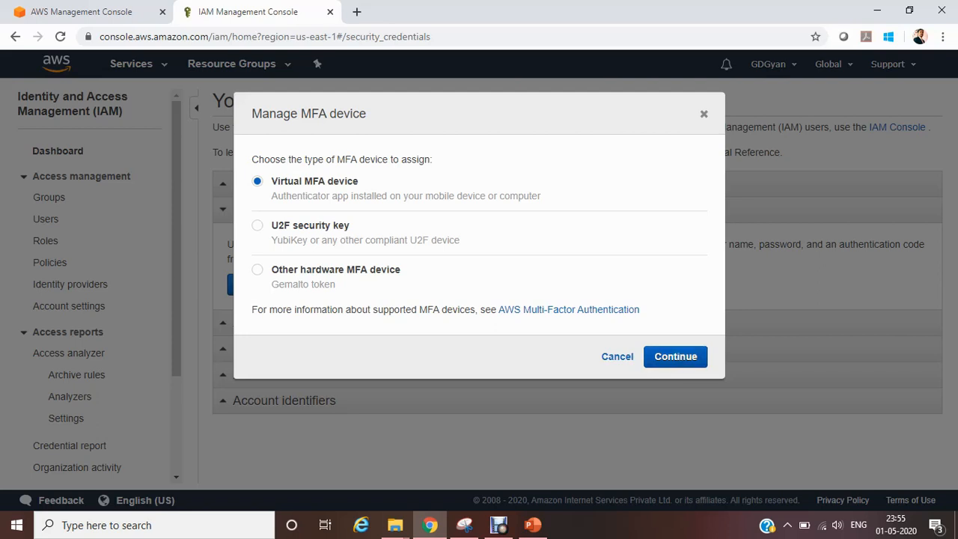
{"action": "left_click", "coordinate": [674, 356]}
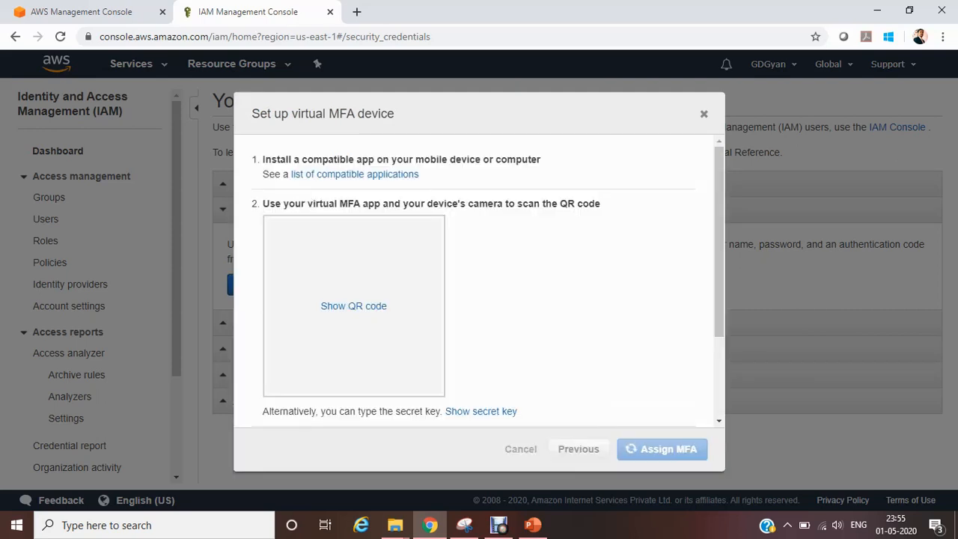
Step: Reveal the QR code for the authenticator app, enter two consecutive MFA codes, and assign the virtual MFA device
{"action": "left_click", "coordinate": [353, 306]}
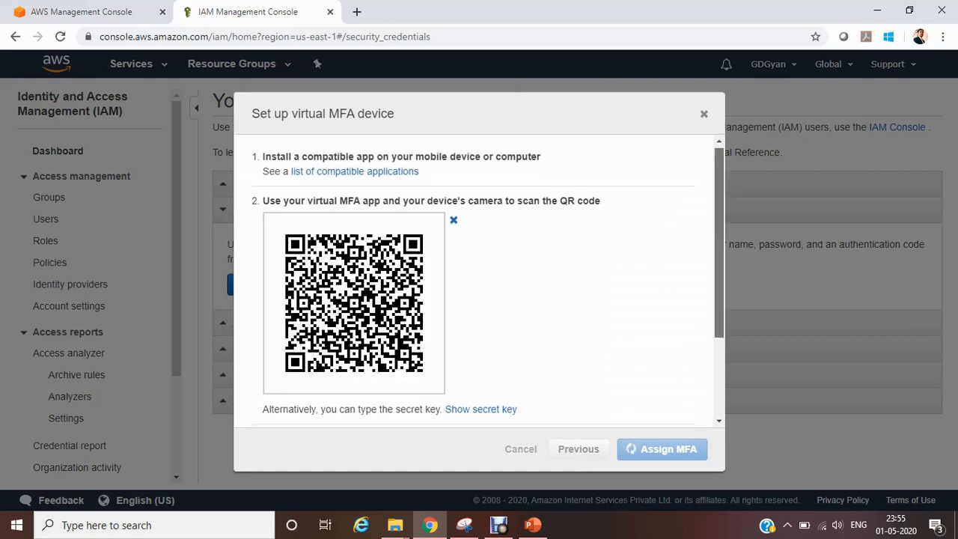
{"action": "scroll", "coordinate": [479, 280], "scroll_direction": "down", "scroll_amount": 3}
{"action": "scroll", "coordinate": [478, 280], "scroll_direction": "up", "scroll_amount": 2}
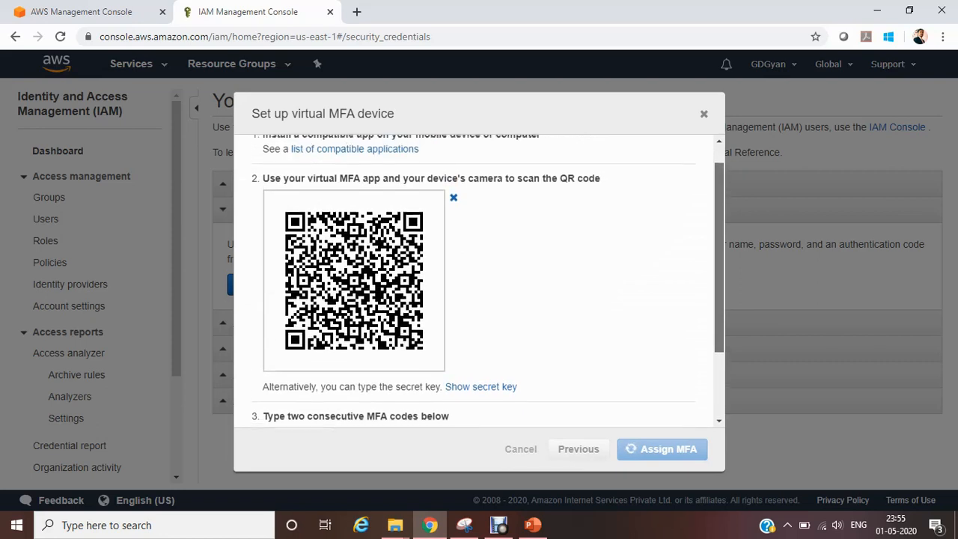
{"action": "scroll", "coordinate": [479, 281], "scroll_direction": "down", "scroll_amount": 2}
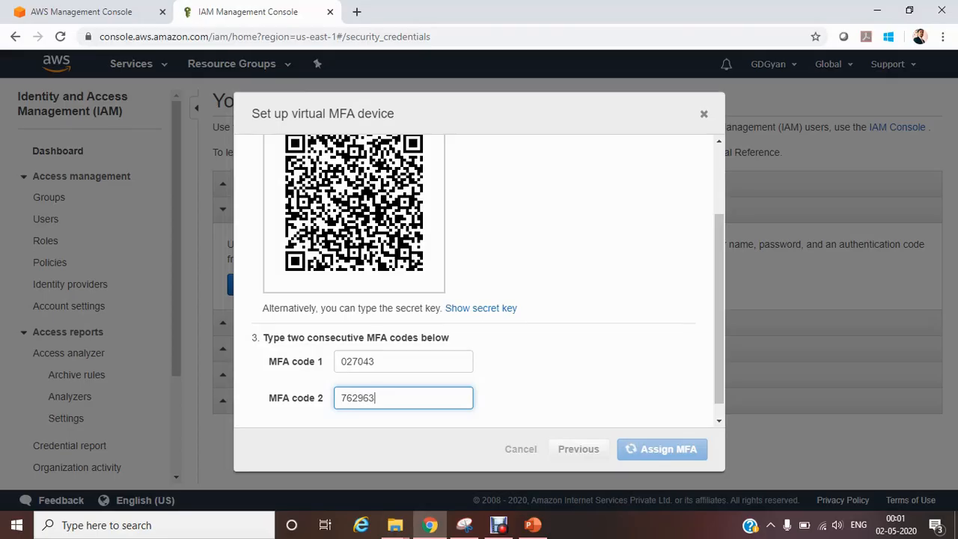
{"action": "left_click_drag", "start_coordinate": [719, 309], "coordinate": [719, 321]}
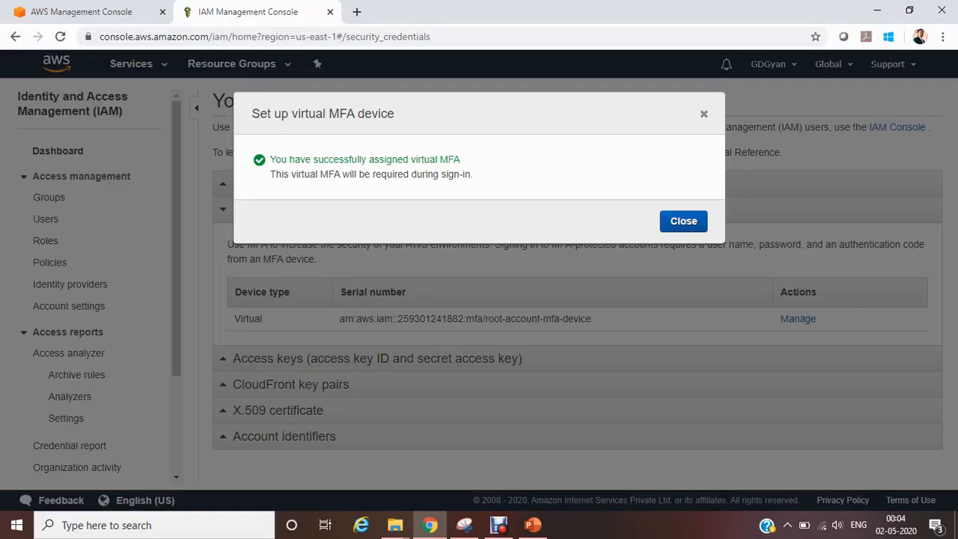
{"action": "left_click", "coordinate": [683, 221]}
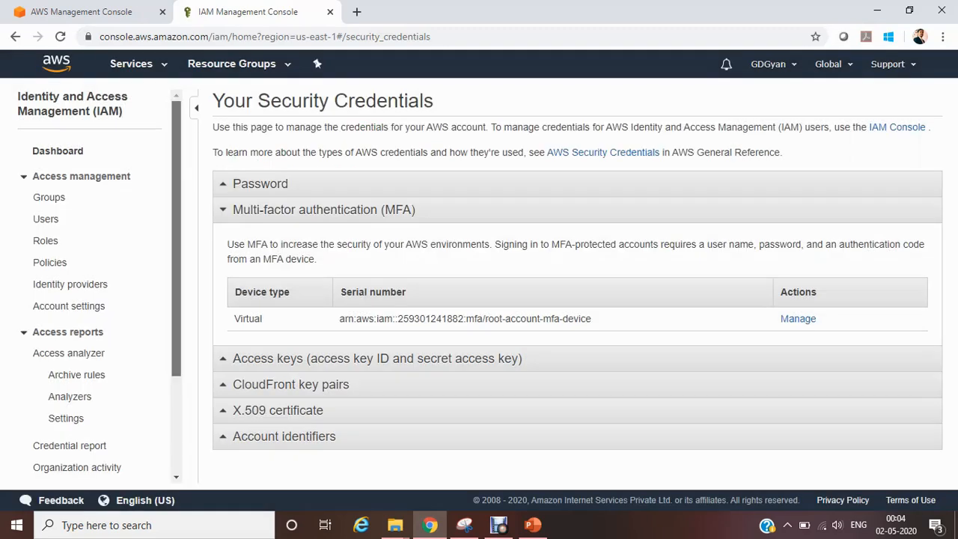
Step: From the IAM dashboard's individual users item, start adding a new user with the user name GDAdmin
{"action": "left_click", "coordinate": [58, 151]}
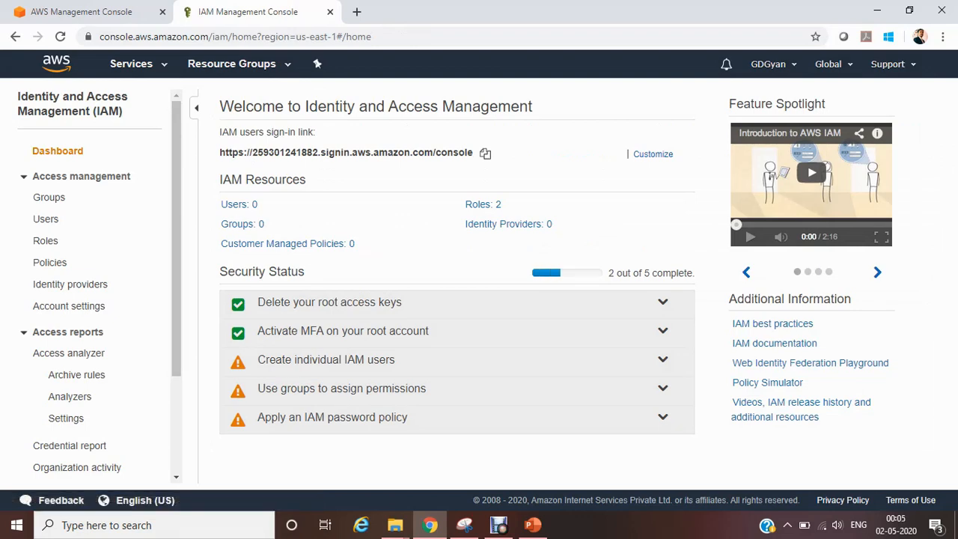
{"action": "left_click", "coordinate": [663, 360]}
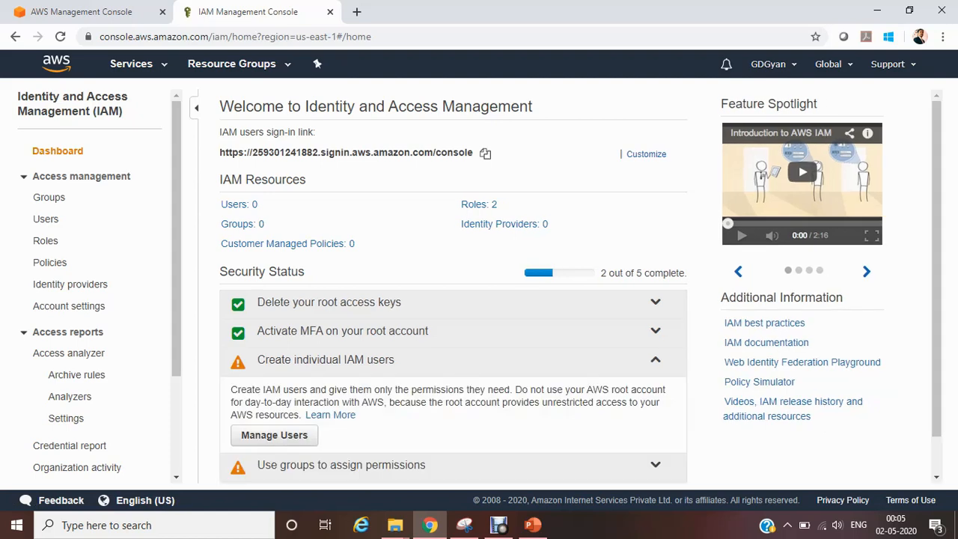
{"action": "left_click", "coordinate": [274, 435]}
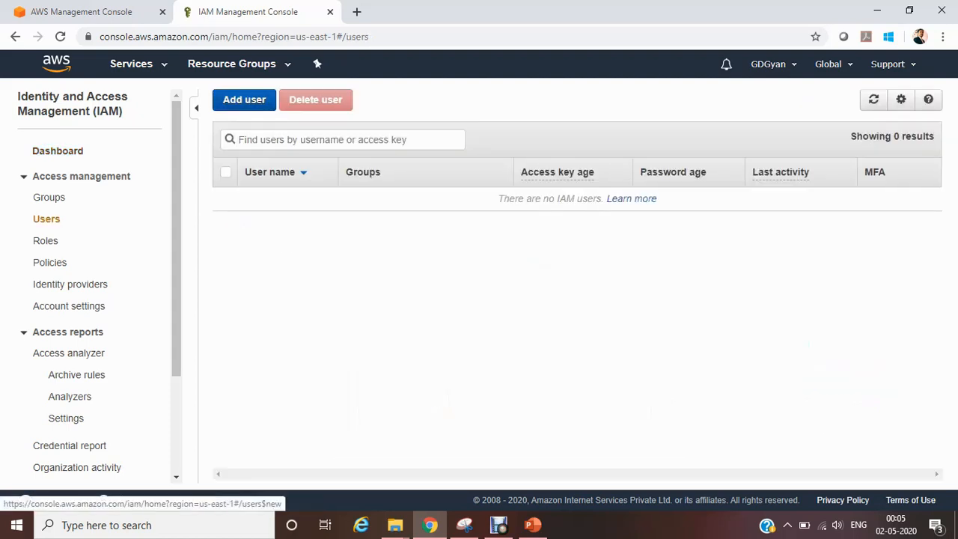
{"action": "left_click", "coordinate": [244, 100]}
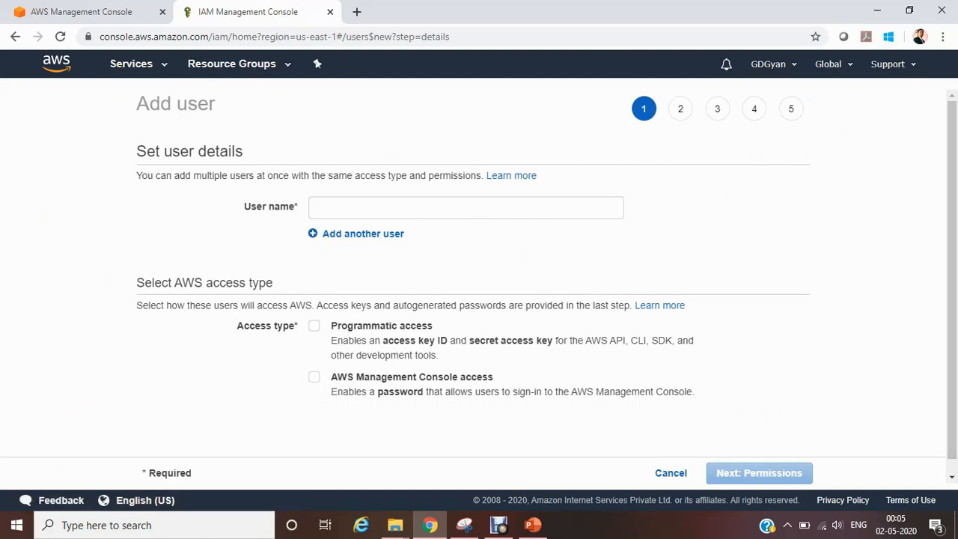
{"action": "left_click", "coordinate": [465, 208]}
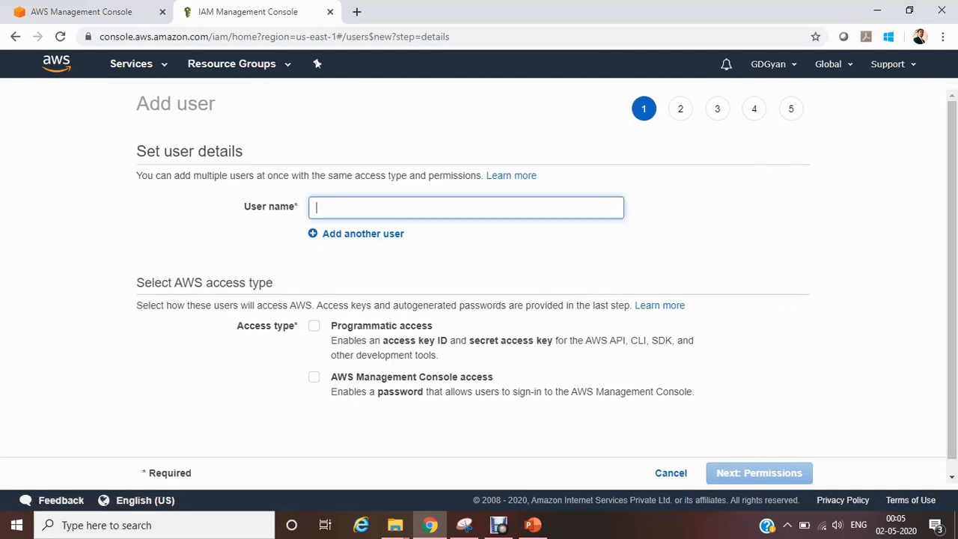
{"action": "type", "text": "GDAdmin"}
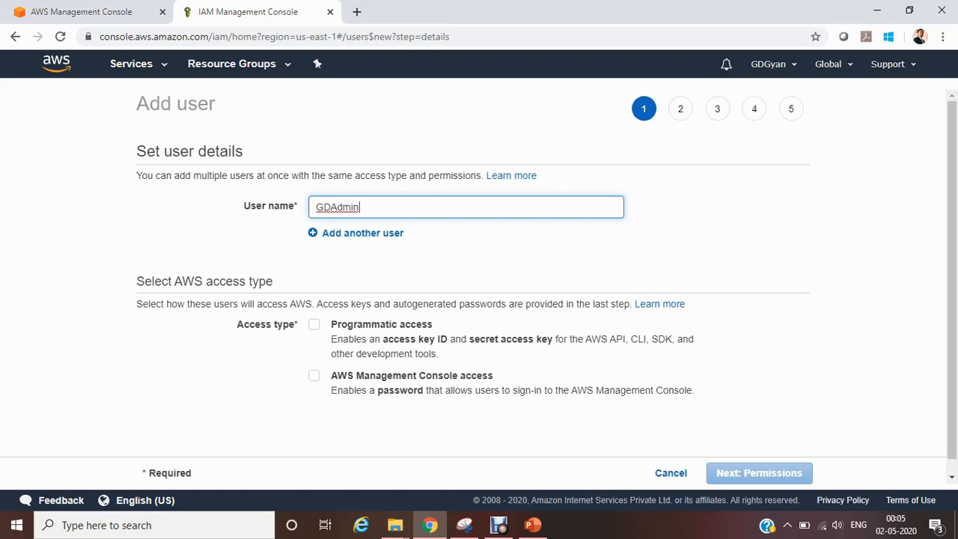
Step: Give the user programmatic and AWS Management Console access with an autogenerated password and required reset, and continue to permissions
{"action": "left_click", "coordinate": [314, 324]}
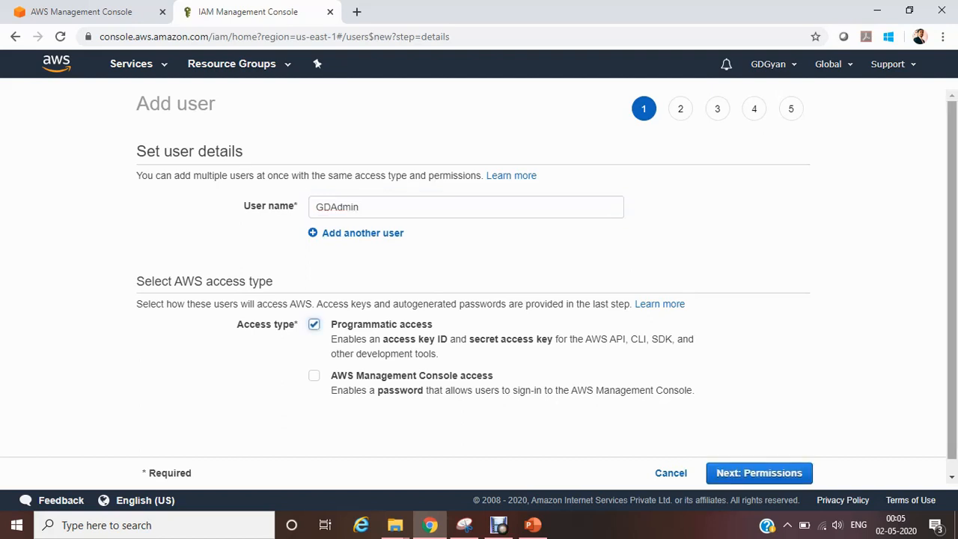
{"action": "scroll", "coordinate": [478, 300], "scroll_direction": "down", "scroll_amount": 1}
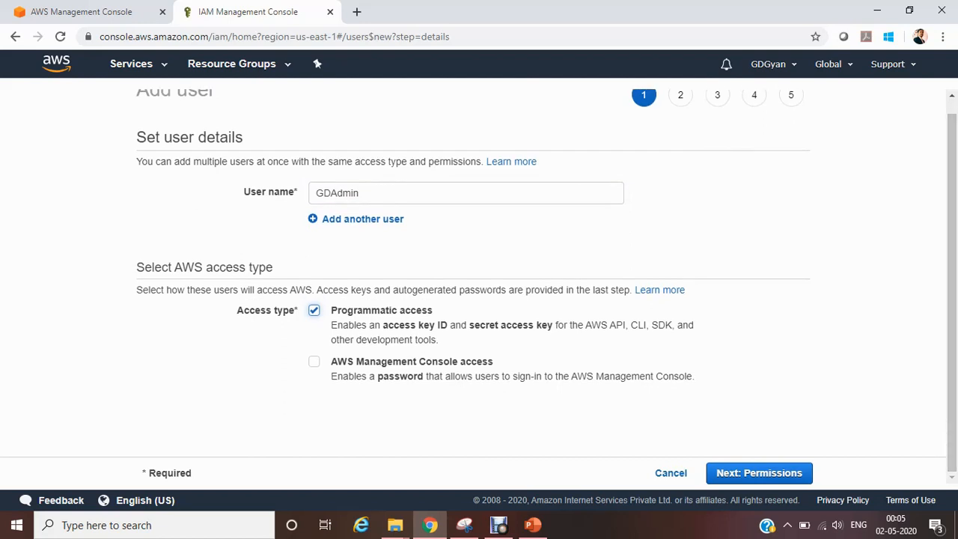
{"action": "left_click", "coordinate": [314, 361]}
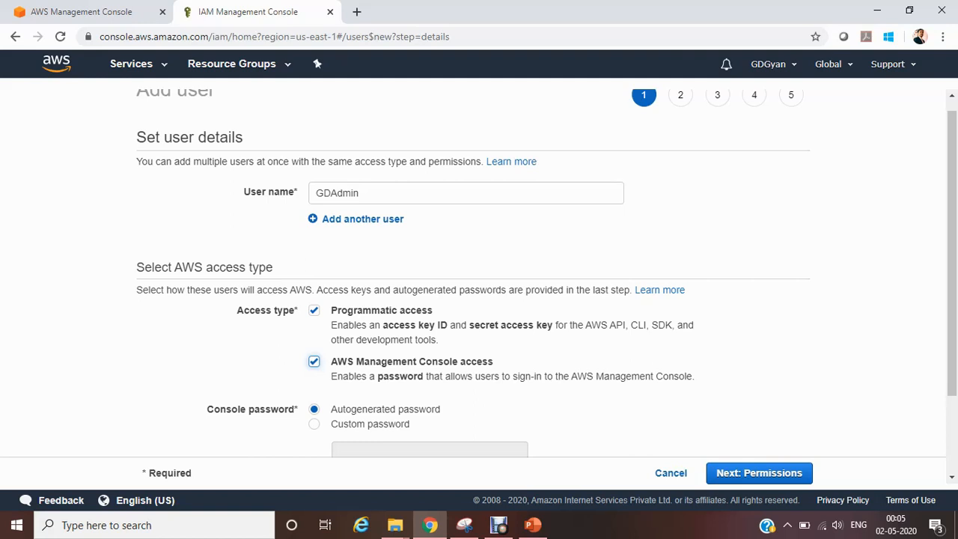
{"action": "scroll", "coordinate": [478, 273], "scroll_direction": "down", "scroll_amount": 3}
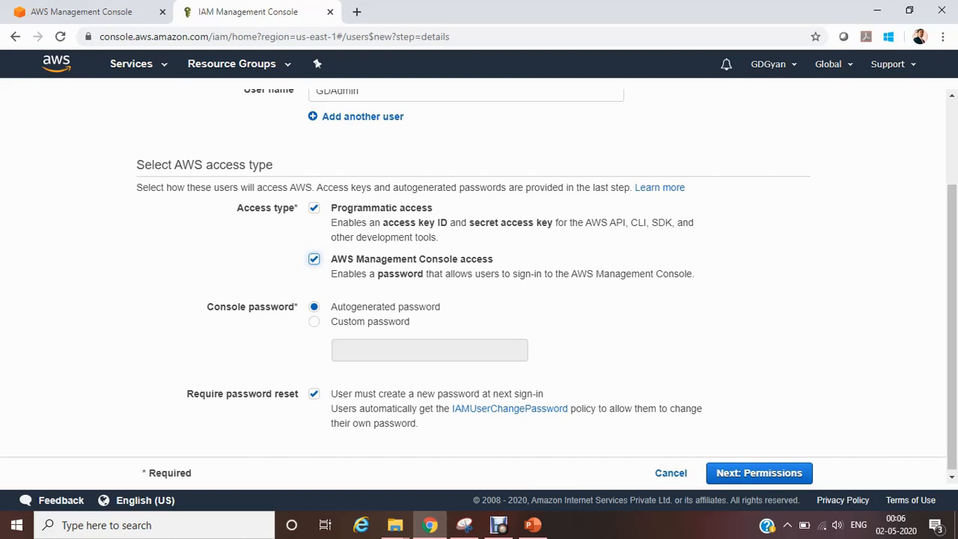
{"action": "left_click", "coordinate": [758, 472]}
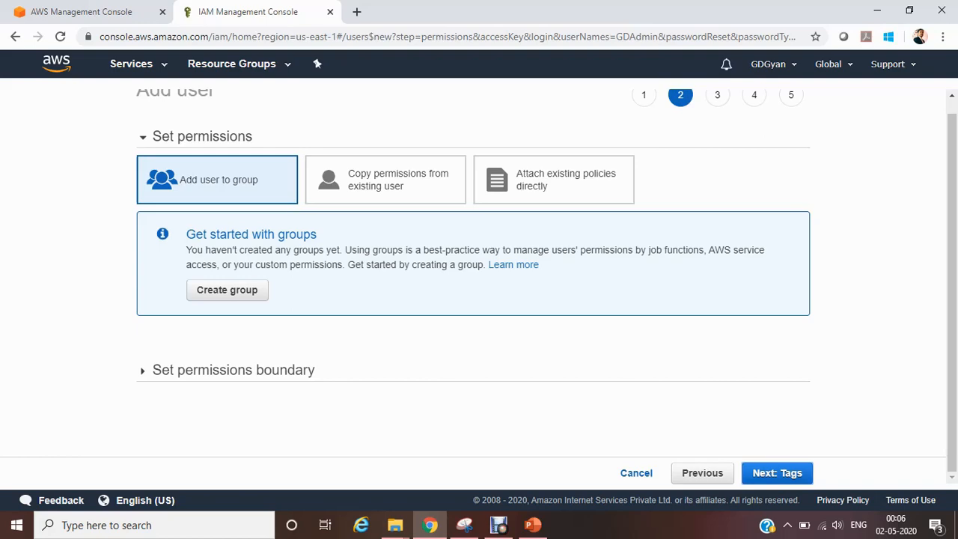
Step: Start creating a permissions group for the user and name it Admin
{"action": "left_click", "coordinate": [226, 290]}
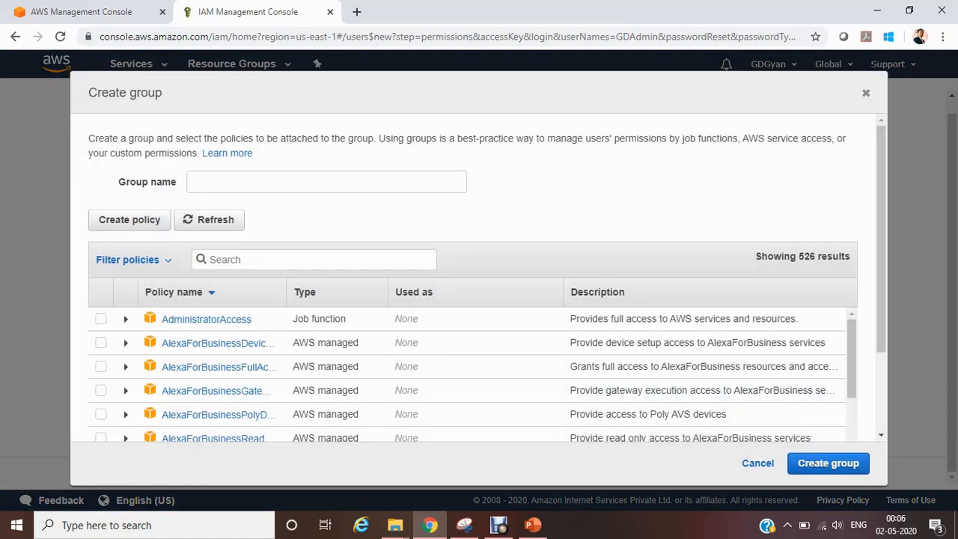
{"action": "left_click", "coordinate": [326, 182]}
{"action": "type", "text": "Admin"}
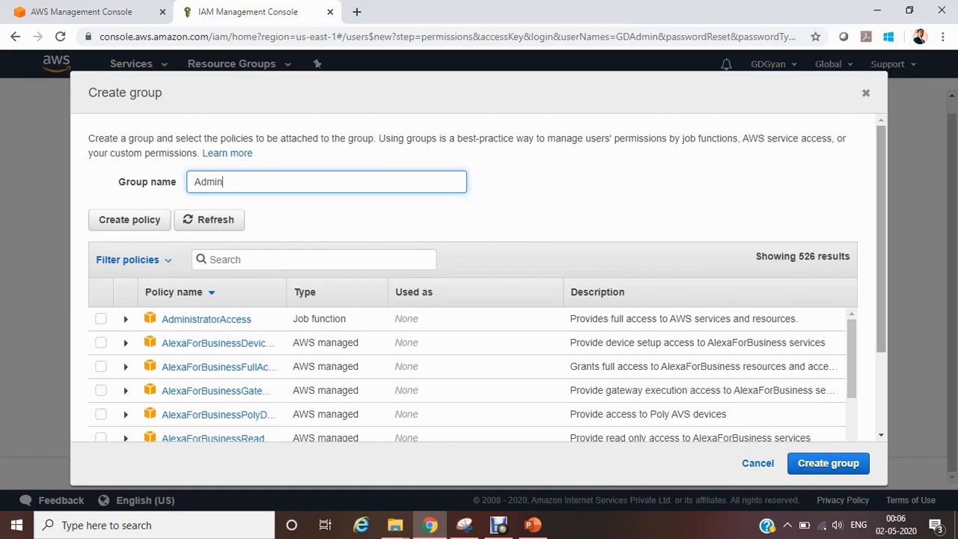
Step: Review the services allowed by the AdministratorAccess policy and select that policy for the Admin group
{"action": "scroll", "coordinate": [487, 278], "scroll_direction": "down", "scroll_amount": 2}
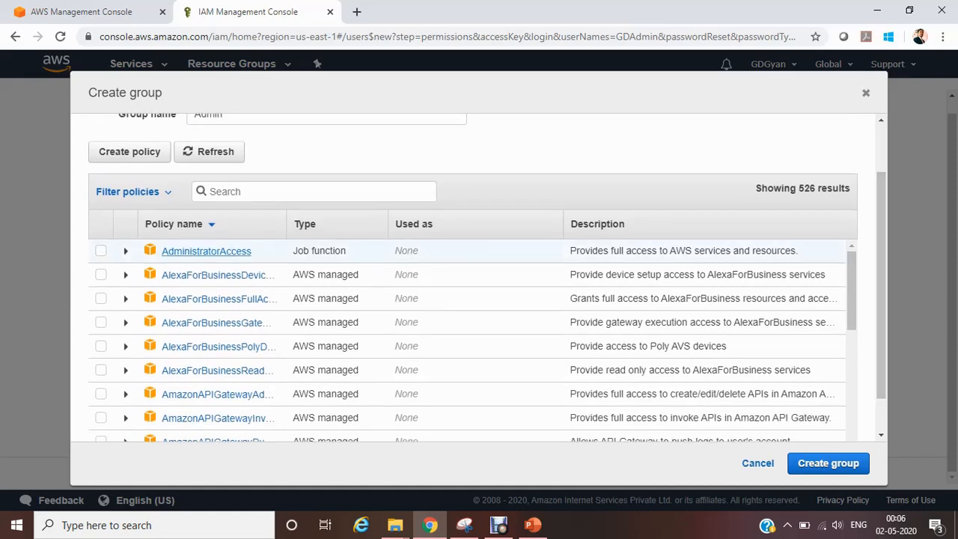
{"action": "left_click", "coordinate": [125, 250]}
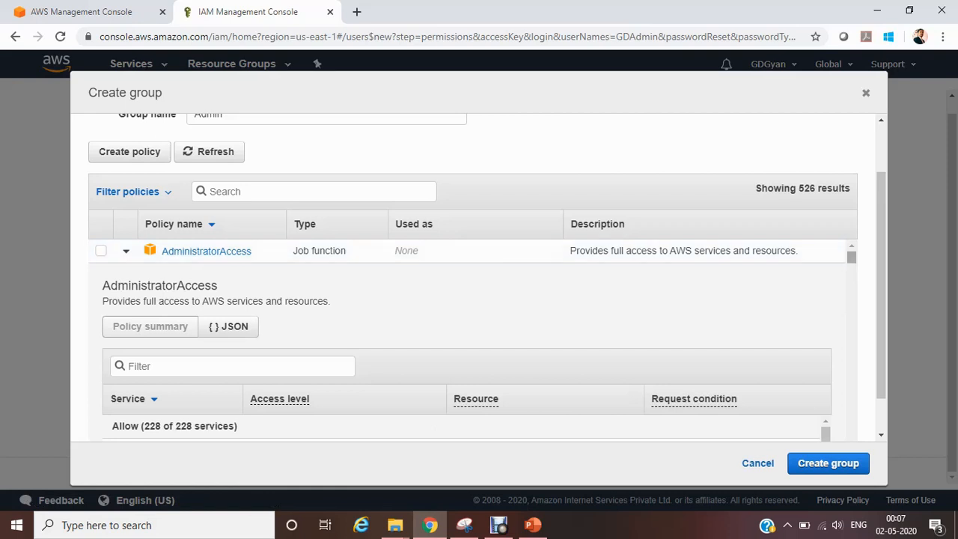
{"action": "scroll", "coordinate": [851, 258], "scroll_direction": "down", "scroll_amount": 4}
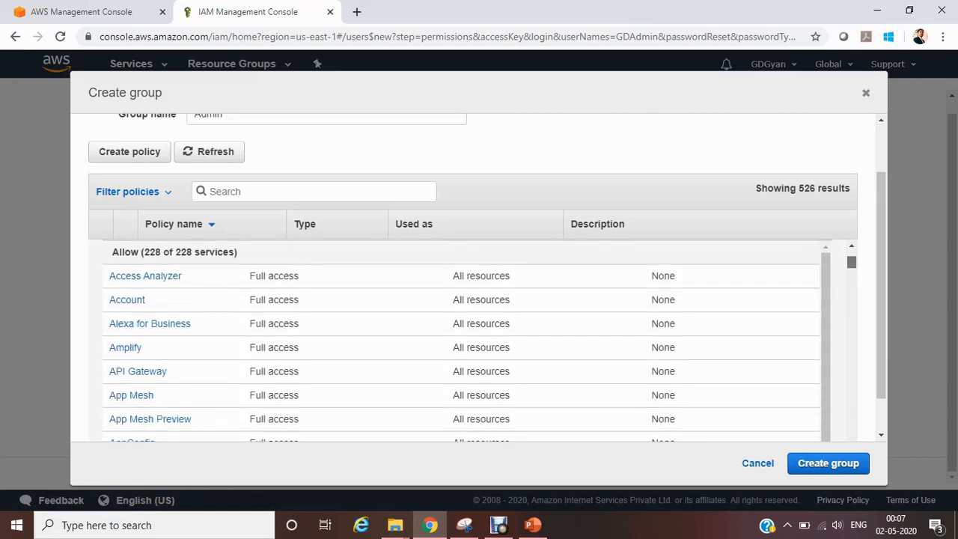
{"action": "scroll", "coordinate": [461, 340], "scroll_direction": "down", "scroll_amount": 10}
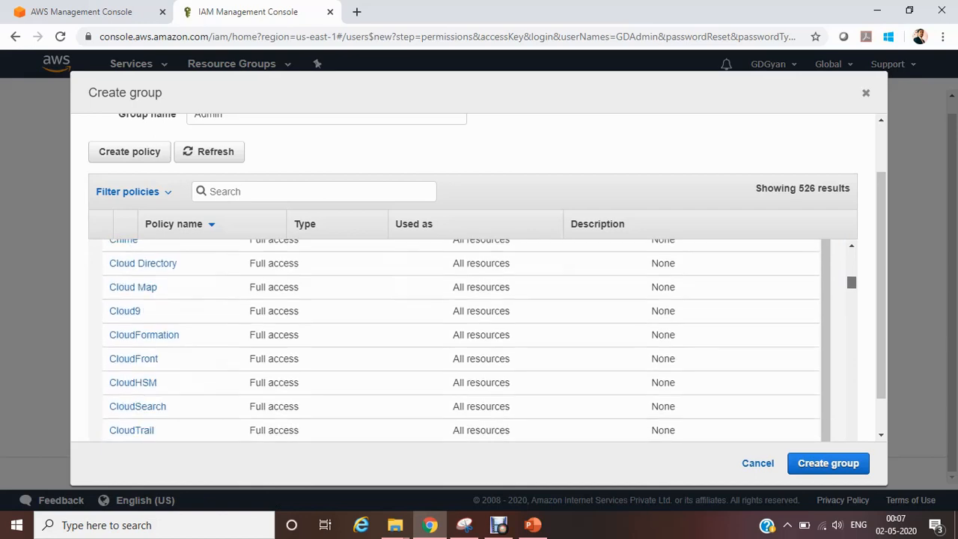
{"action": "scroll", "coordinate": [460, 340], "scroll_direction": "down", "scroll_amount": 15}
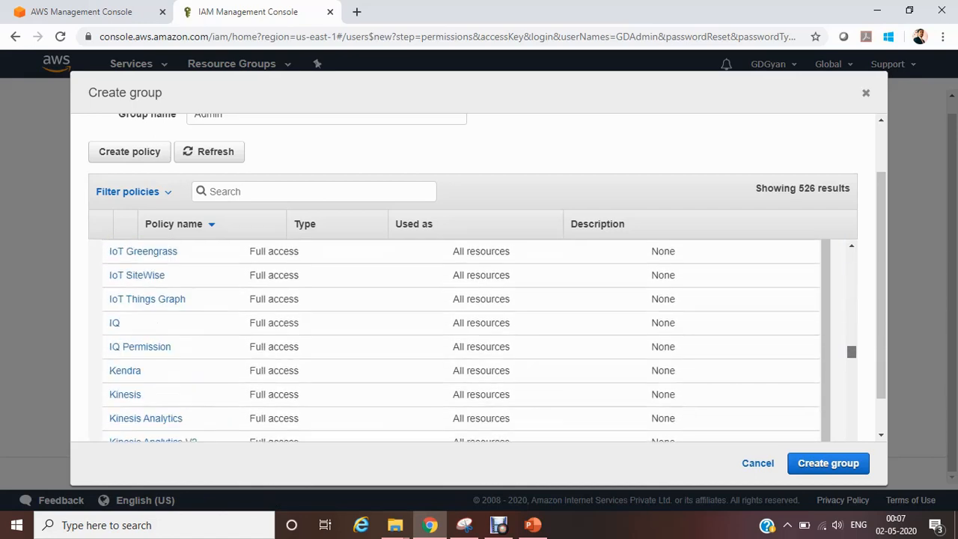
{"action": "left_click_drag", "start_coordinate": [851, 380], "coordinate": [851, 256]}
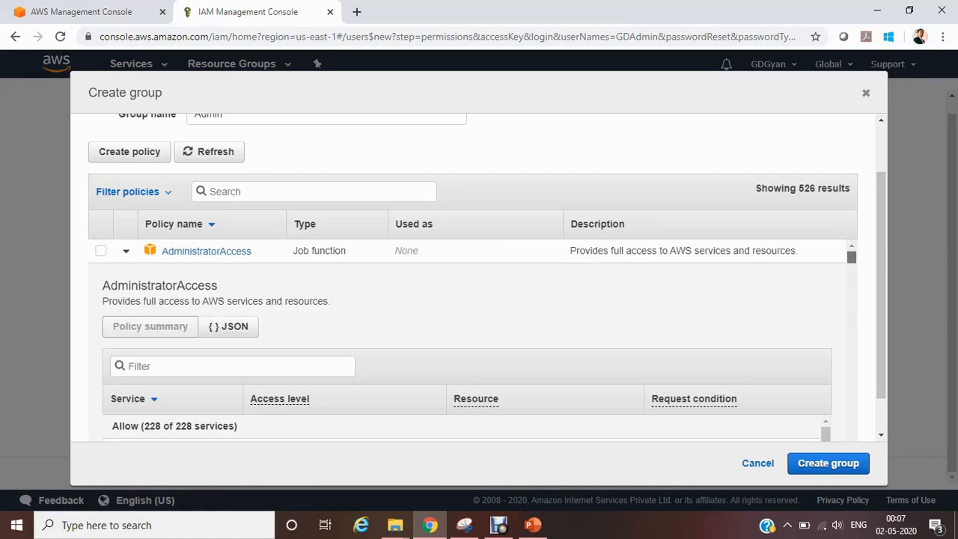
{"action": "left_click", "coordinate": [100, 251]}
{"action": "left_click", "coordinate": [125, 250]}
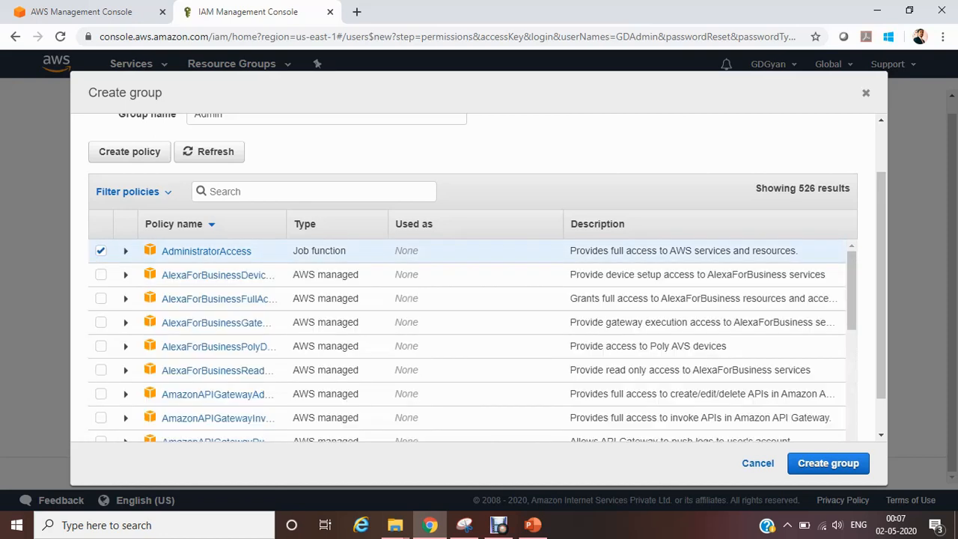
Step: Examine the JSON definition of the AdministratorAccess policy
{"action": "left_click", "coordinate": [126, 250]}
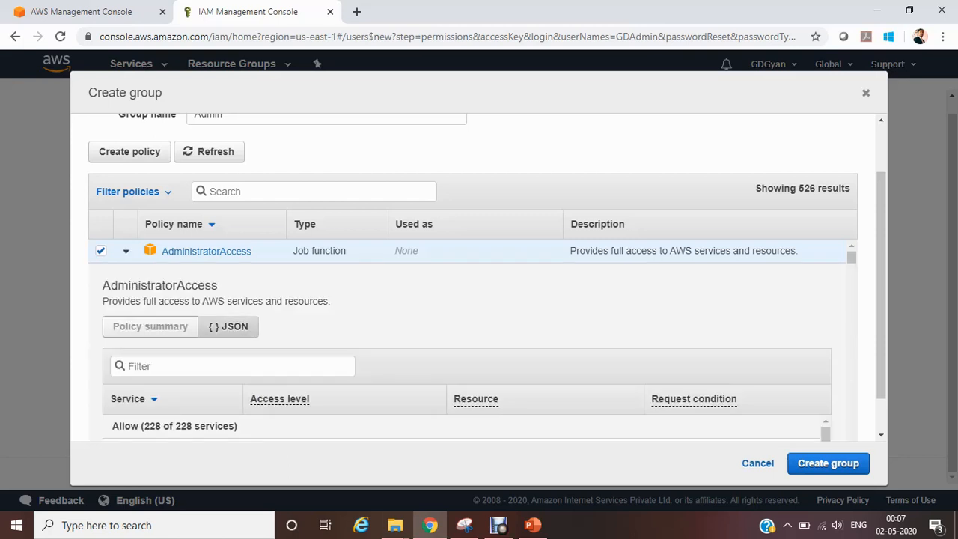
{"action": "left_click", "coordinate": [228, 326]}
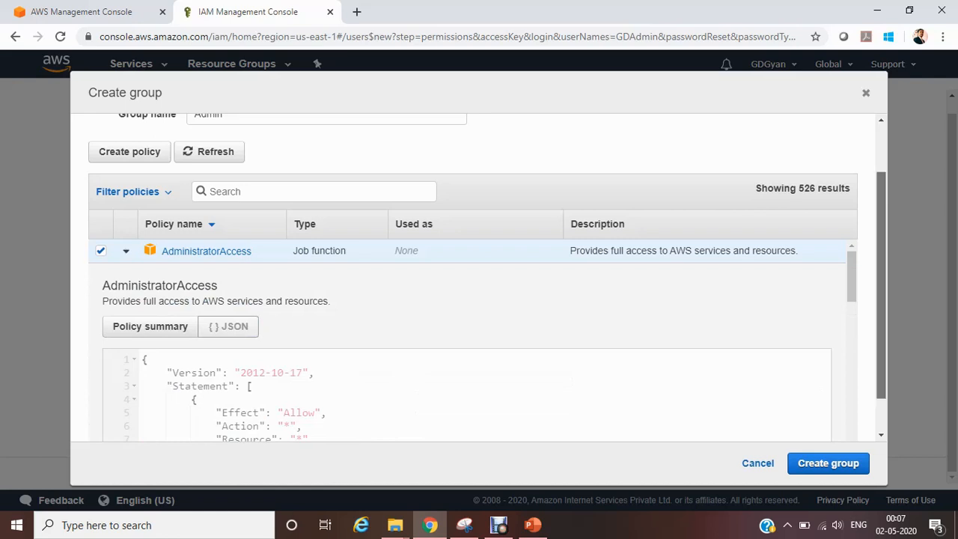
{"action": "scroll", "coordinate": [479, 300], "scroll_direction": "down", "scroll_amount": 1}
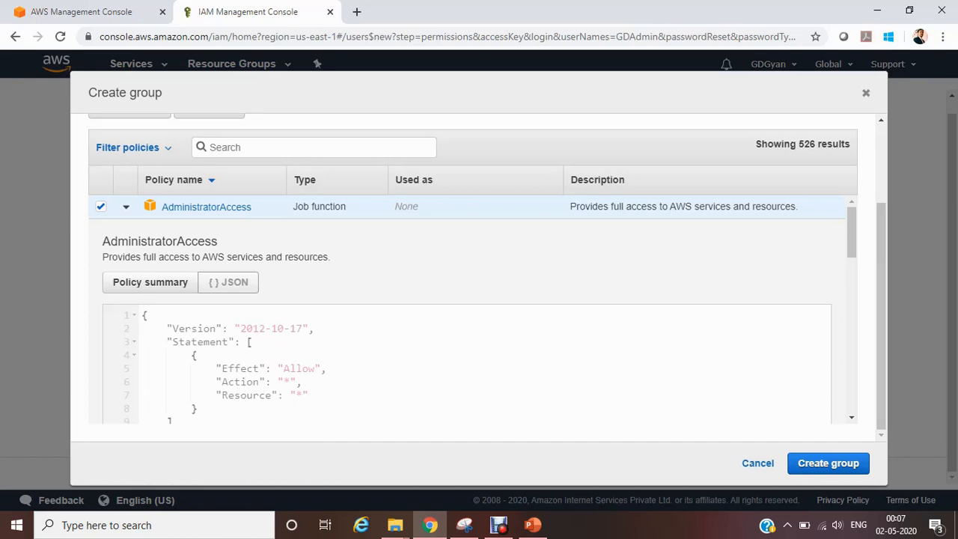
Step: Create the Admin group with the AdministratorAccess policy, keep the user assigned to it, and continue to tags
{"action": "left_click", "coordinate": [125, 207]}
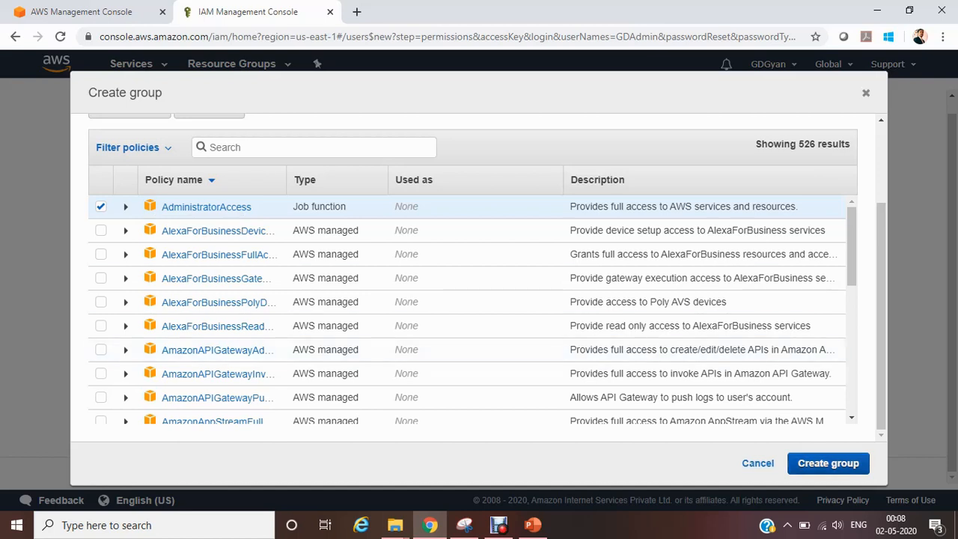
{"action": "left_click", "coordinate": [828, 462]}
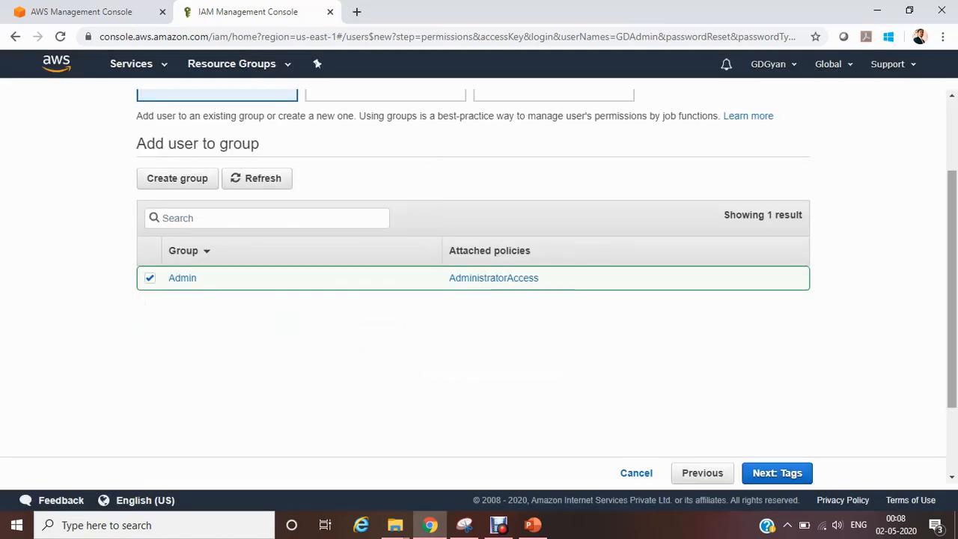
{"action": "scroll", "coordinate": [471, 284], "scroll_direction": "up", "scroll_amount": 2}
{"action": "scroll", "coordinate": [471, 284], "scroll_direction": "down", "scroll_amount": 1}
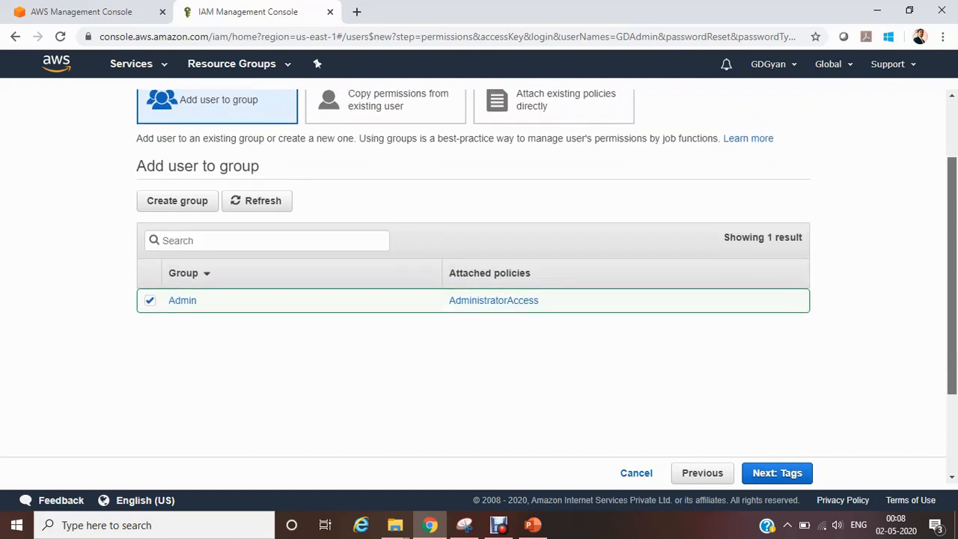
{"action": "scroll", "coordinate": [471, 284], "scroll_direction": "down", "scroll_amount": 1}
{"action": "left_click", "coordinate": [776, 473]}
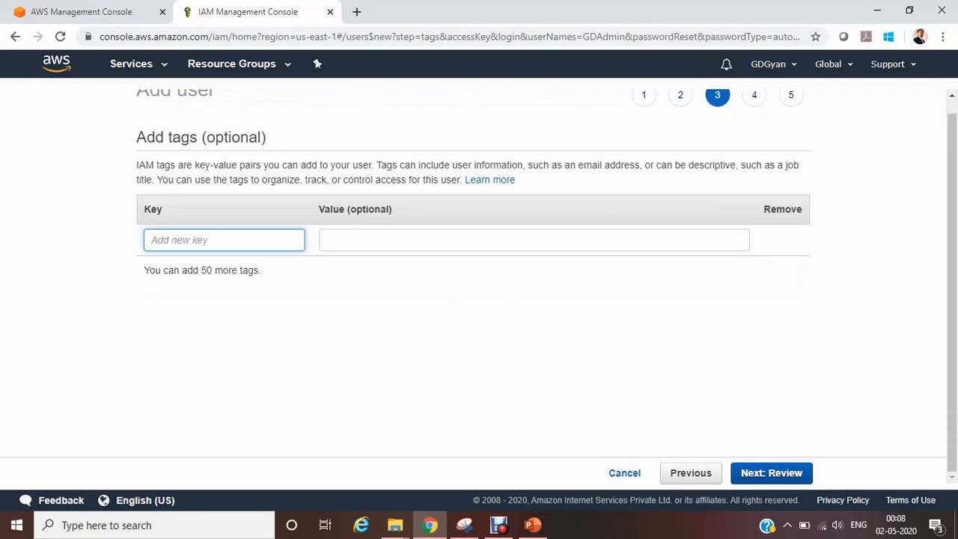
Step: Add two tags to the user: key Name with value Admin, and key LOcation with value Kolkata
{"action": "type", "text": "Name"}
{"action": "key", "text": "Tab"}
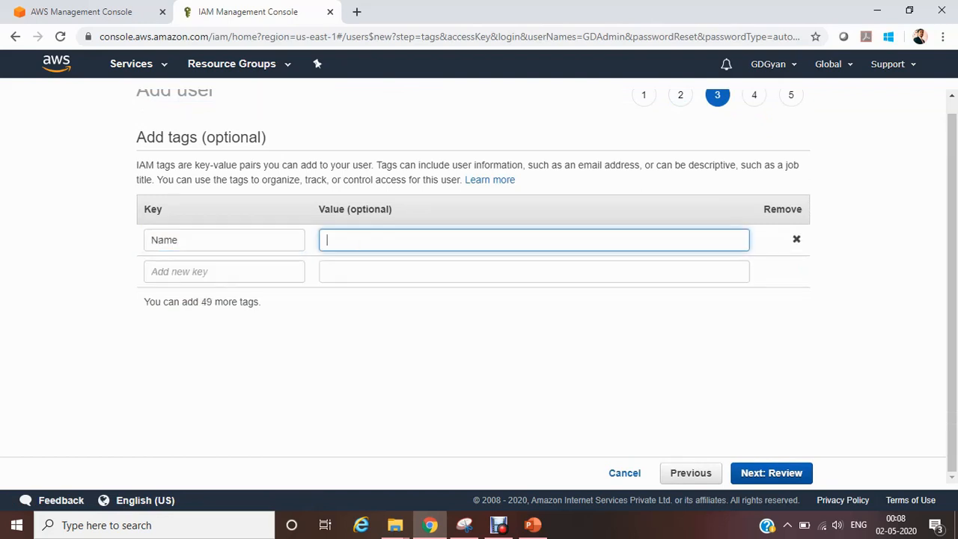
{"action": "type", "text": "Admin"}
{"action": "key", "text": "Tab"}
{"action": "type", "text": "LOcat"}
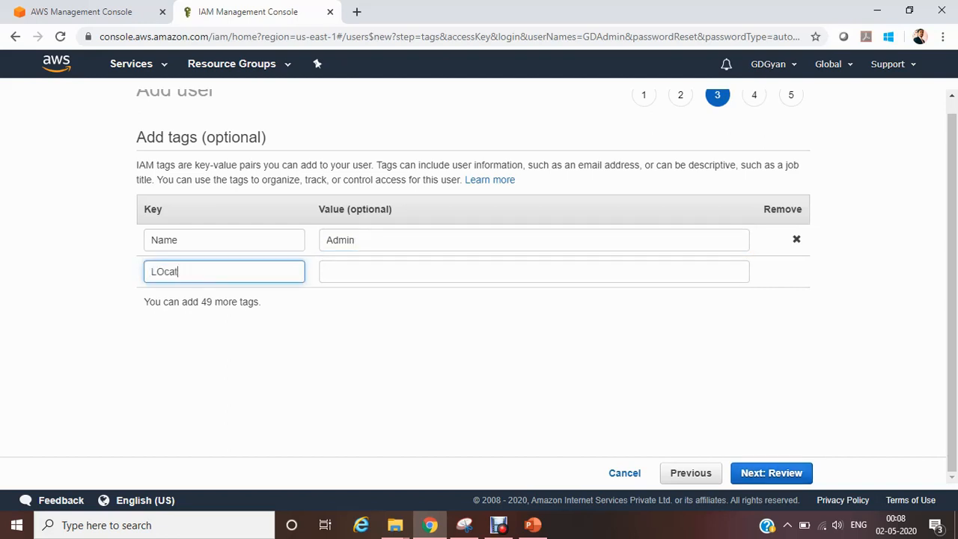
{"action": "type", "text": "ion"}
{"action": "key", "text": "Tab"}
{"action": "type", "text": "Kolkata"}
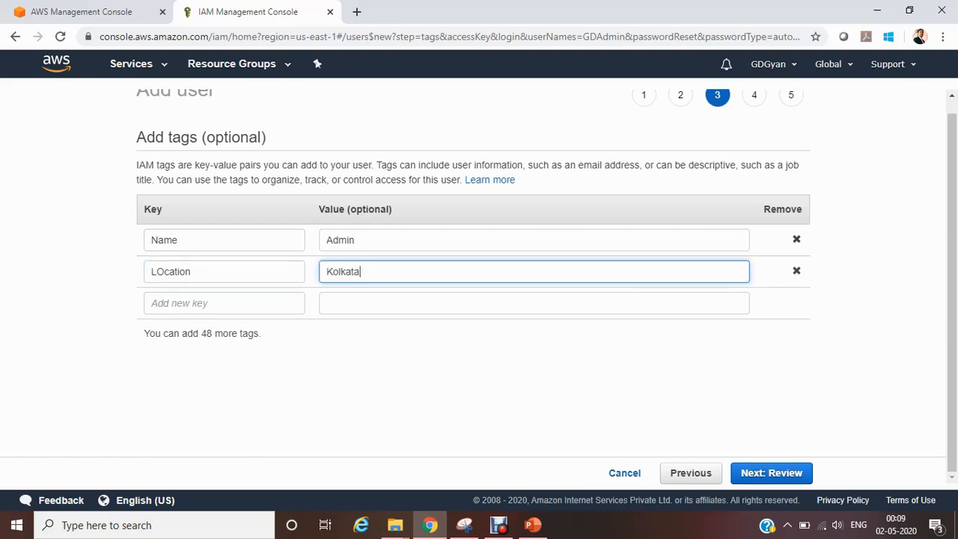
Step: Correct the second tag's key to Location and continue to the user review
{"action": "left_click", "coordinate": [166, 271]}
{"action": "key", "text": "BackSpace"}
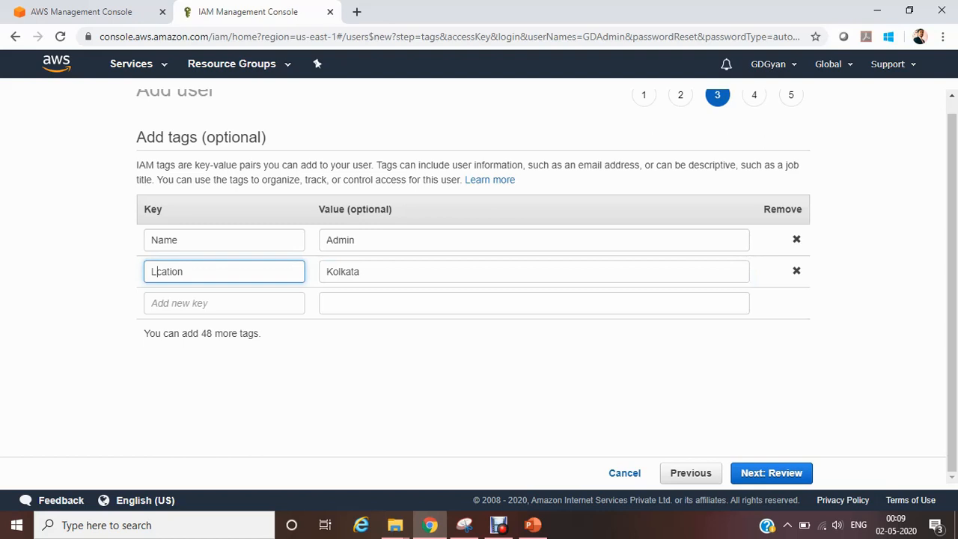
{"action": "type", "text": "O"}
{"action": "key", "text": "BackSpace"}
{"action": "type", "text": "o"}
{"action": "left_click", "coordinate": [770, 472]}
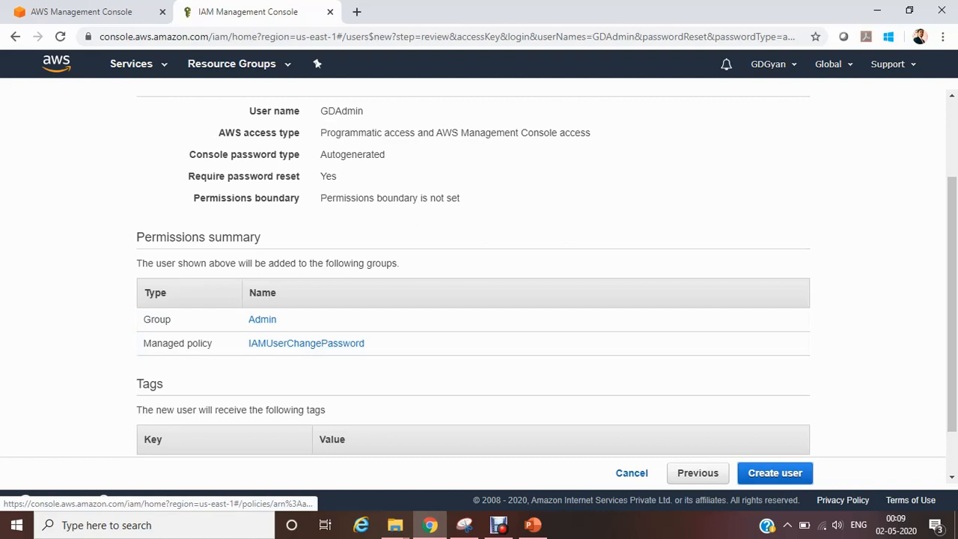
Step: Review the user's permissions and tags, create the user, and download its credentials as a CSV file
{"action": "scroll", "coordinate": [479, 284], "scroll_direction": "down", "scroll_amount": 1}
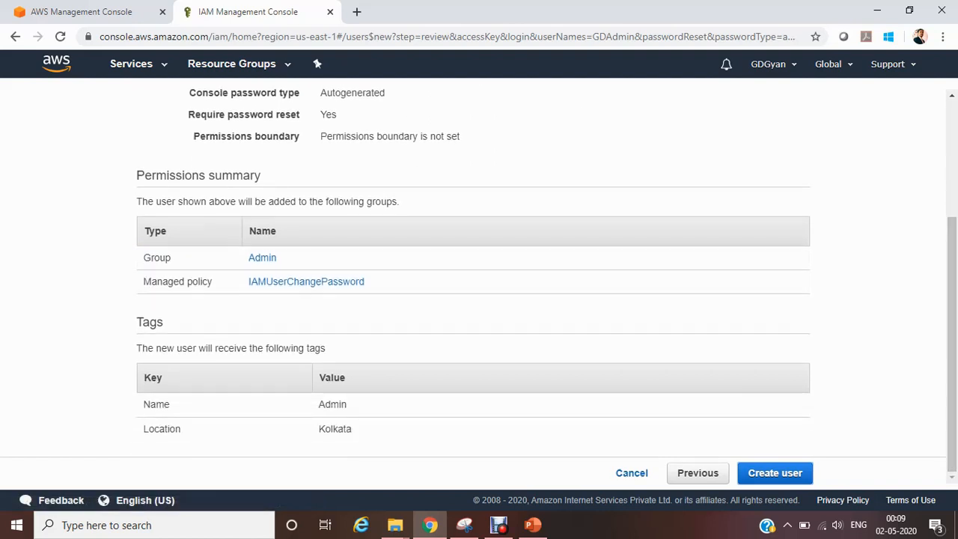
{"action": "left_click", "coordinate": [774, 472]}
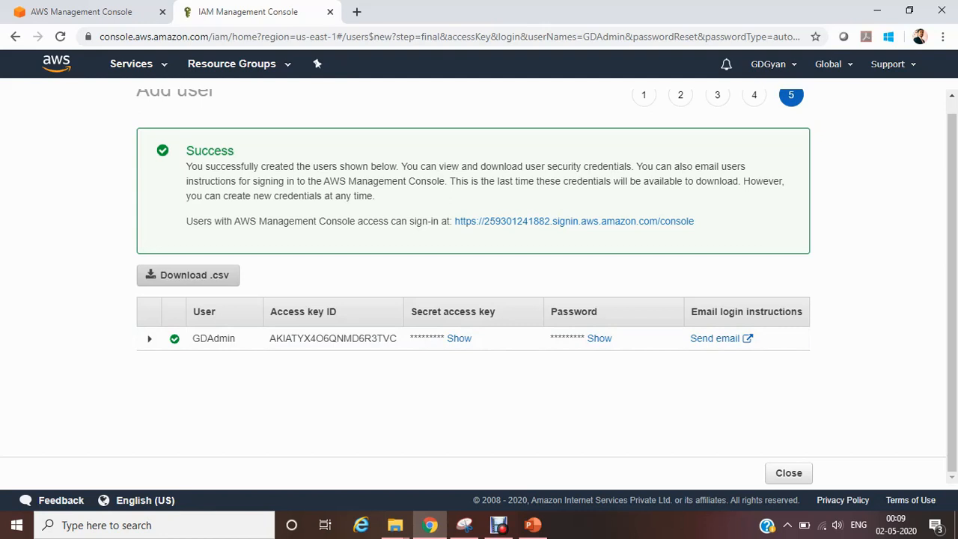
{"action": "left_click", "coordinate": [188, 275]}
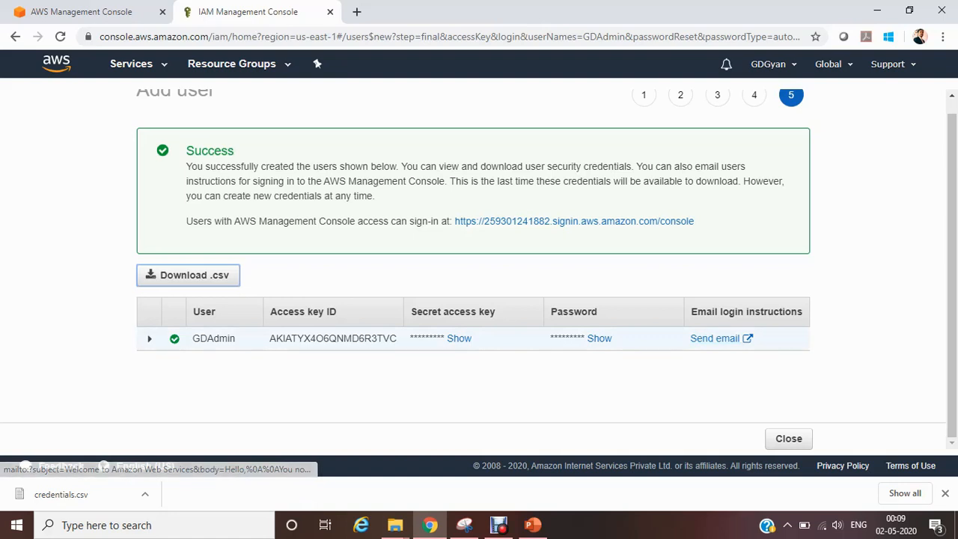
Step: Expand the new user's creation details and try the email login instructions, dismissing the mail account setup
{"action": "left_click", "coordinate": [150, 339]}
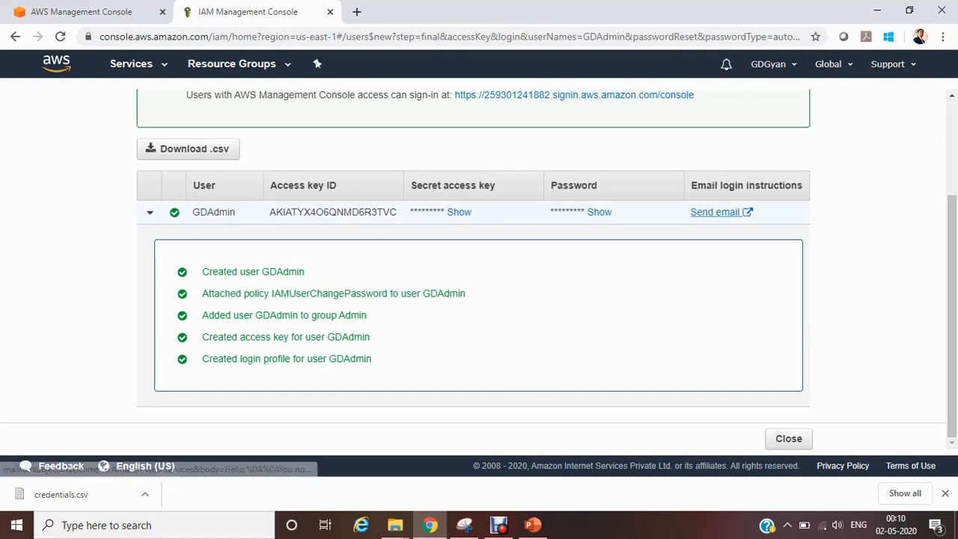
{"action": "left_click", "coordinate": [715, 212]}
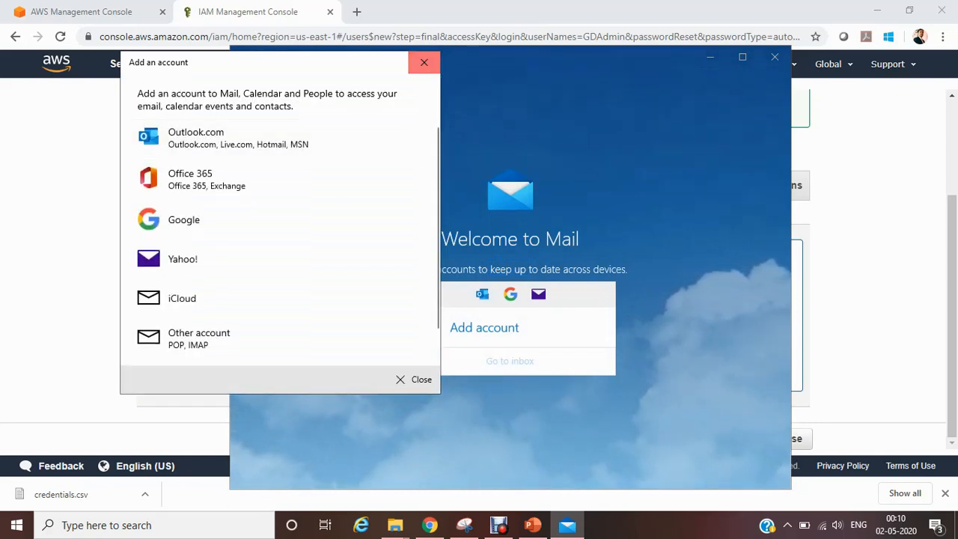
{"action": "left_click", "coordinate": [424, 62]}
{"action": "left_click", "coordinate": [774, 57]}
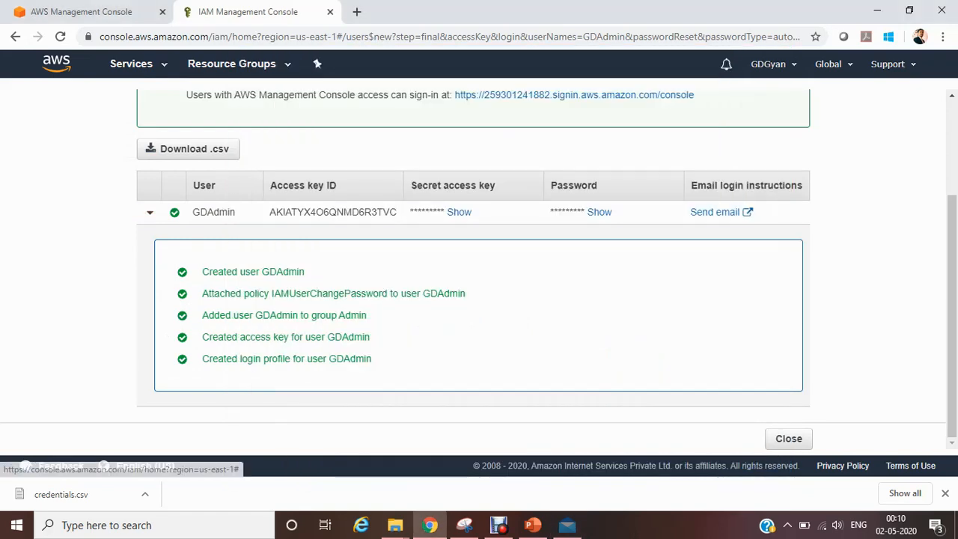
Step: Copy the account's console sign-in URL for IAM users and open it in a new browser tab
{"action": "scroll", "coordinate": [473, 261], "scroll_direction": "up", "scroll_amount": 2}
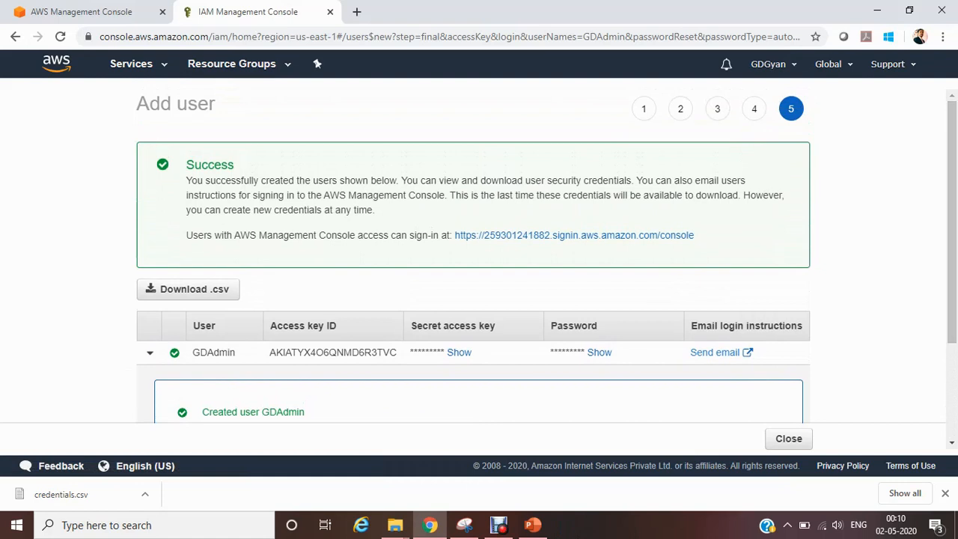
{"action": "left_click_drag", "start_coordinate": [694, 235], "coordinate": [454, 235]}
{"action": "key", "text": "ctrl+c"}
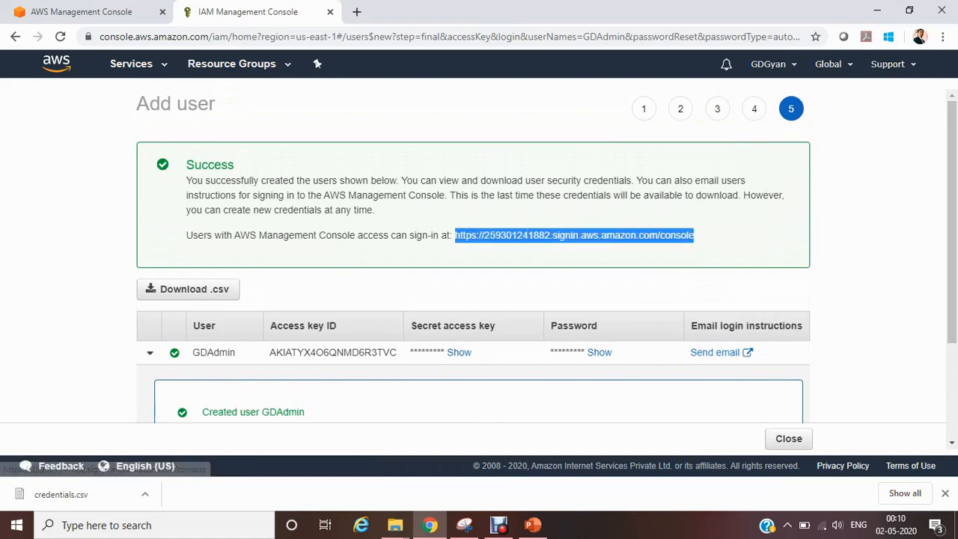
{"action": "left_click", "coordinate": [356, 11]}
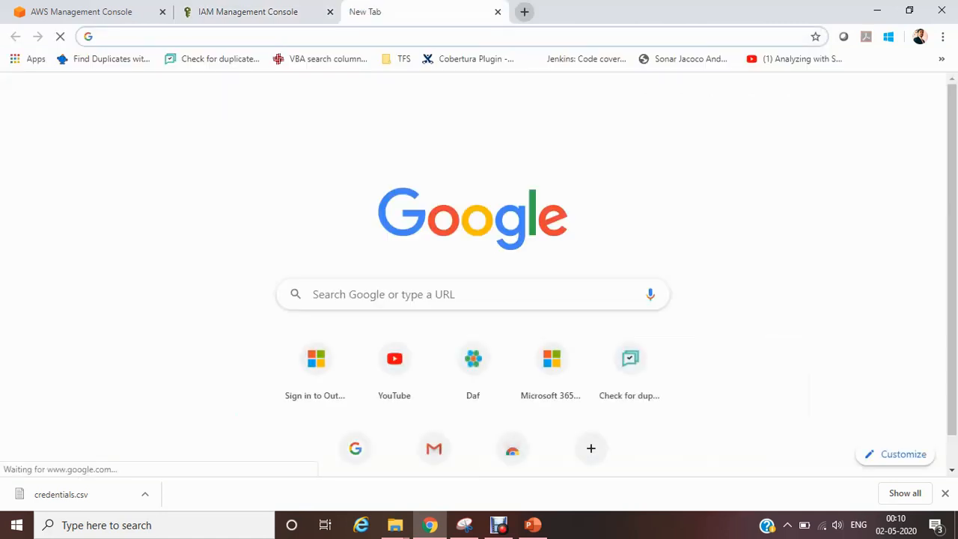
{"action": "key", "text": "ctrl+v"}
{"action": "key", "text": "Return"}
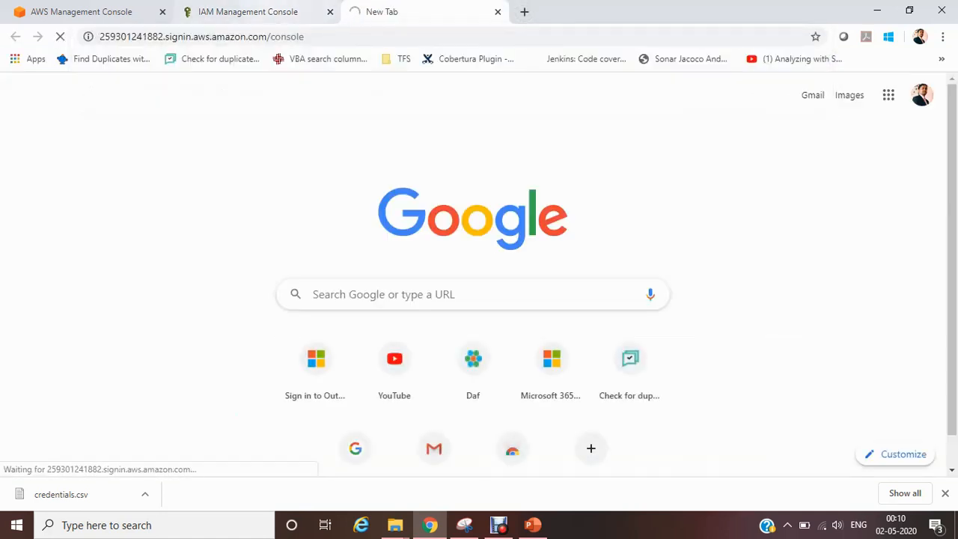
Step: Check the session state of the IAM console tab against the IAM user sign-in page
{"action": "left_click", "coordinate": [240, 11]}
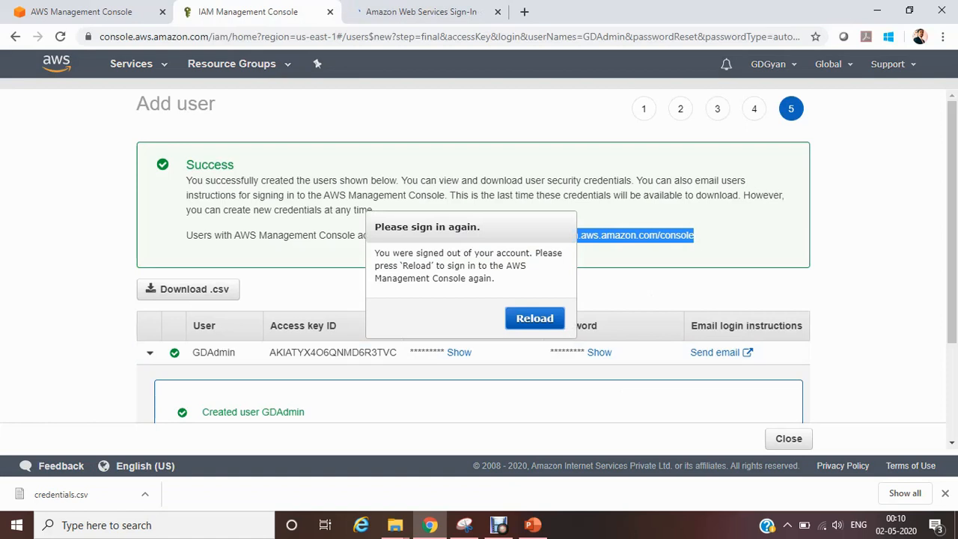
{"action": "left_click", "coordinate": [423, 12]}
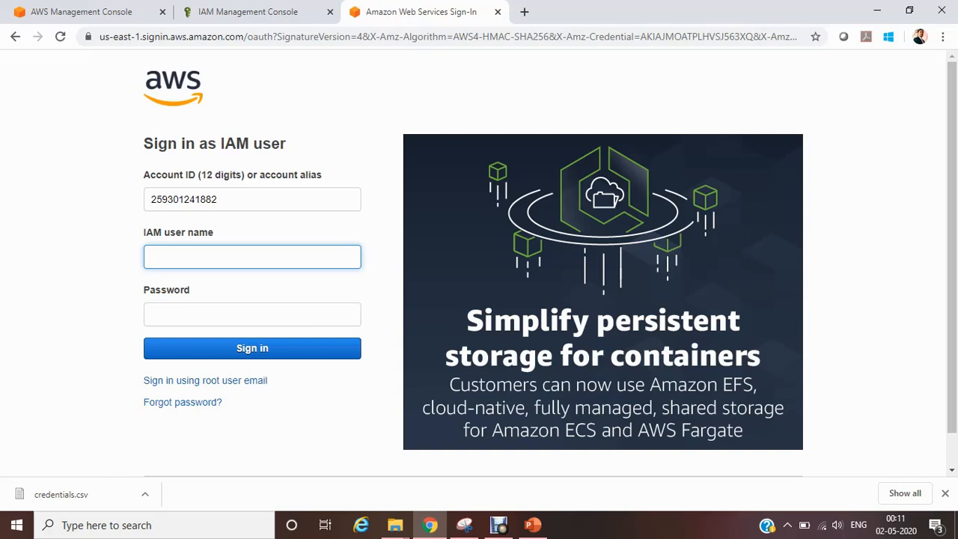
{"action": "left_click", "coordinate": [247, 12]}
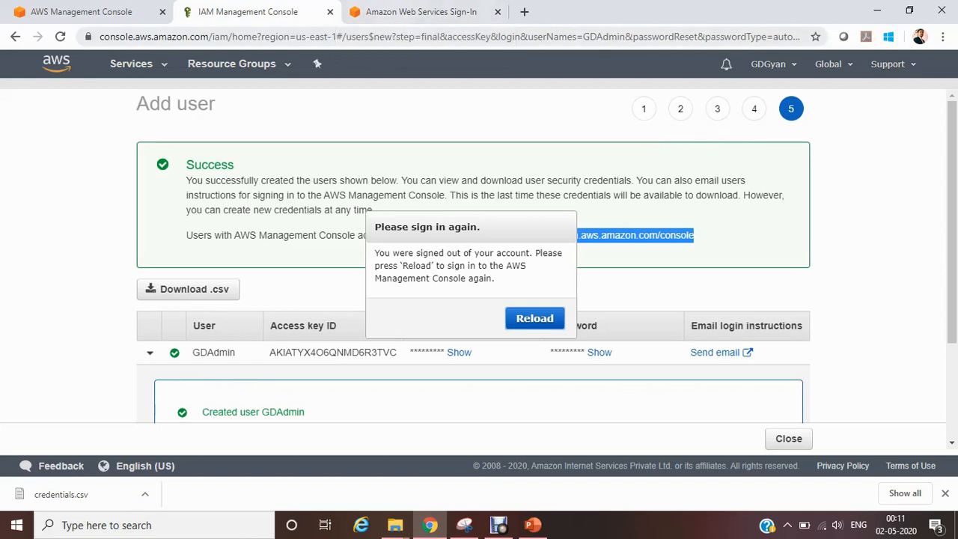
Step: Return to the IAM user sign-in page and enter GDAdmin as the IAM user name
{"action": "left_click", "coordinate": [404, 12]}
{"action": "type", "text": "SADAd"}
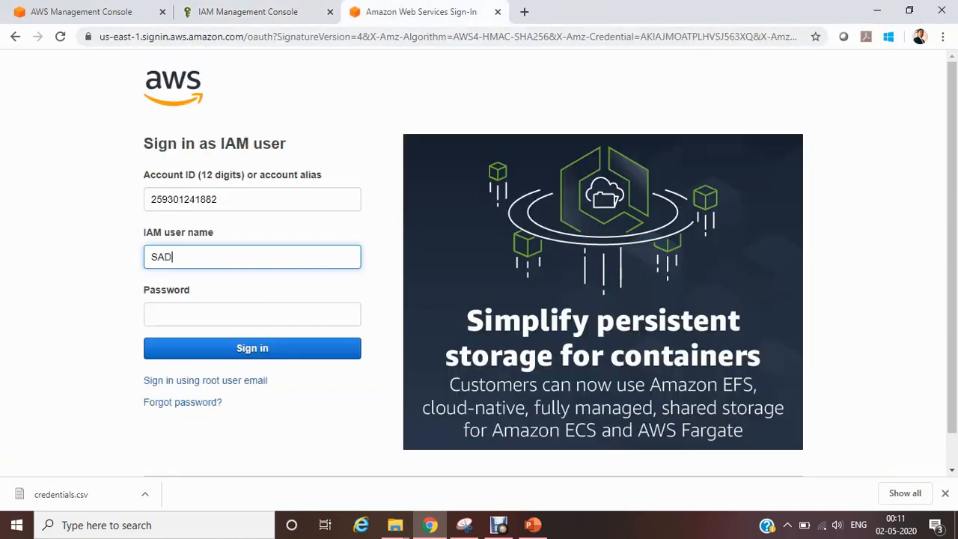
{"action": "type", "text": "min"}
{"action": "key", "text": "BackSpace"}
{"action": "key", "text": "BackSpace"}
{"action": "type", "text": "G"}
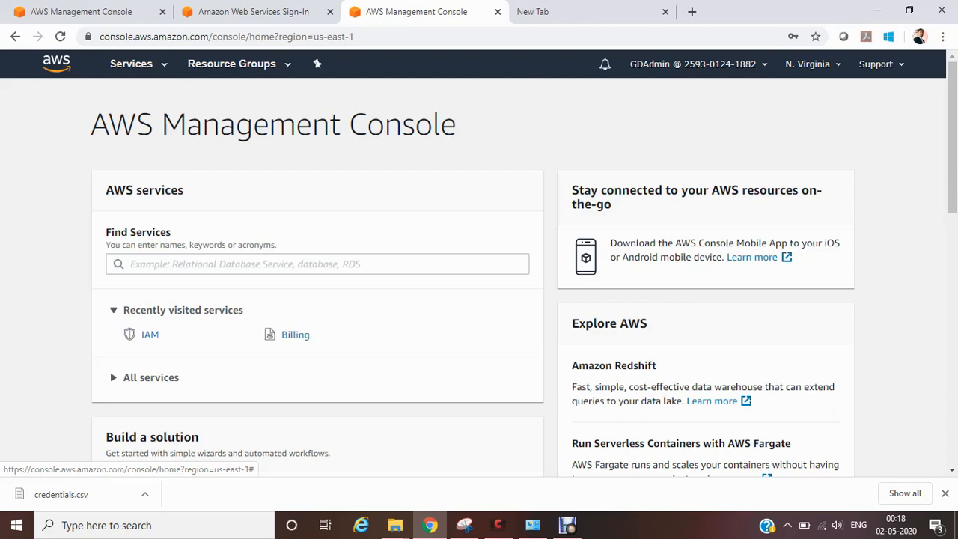
Step: Check the other sign-in tab and sign the GDAdmin user out of the AWS Management Console
{"action": "left_click", "coordinate": [259, 12]}
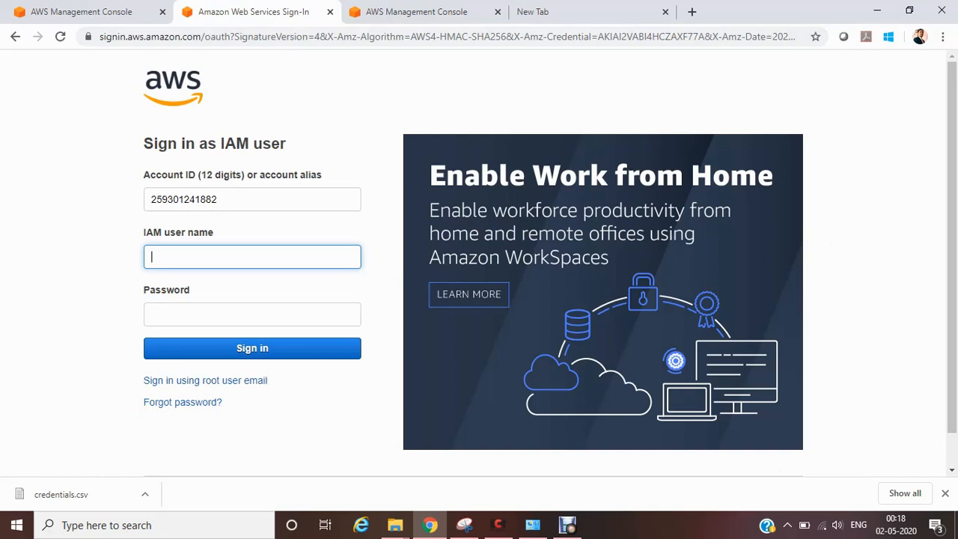
{"action": "key", "text": "ctrl+Tab"}
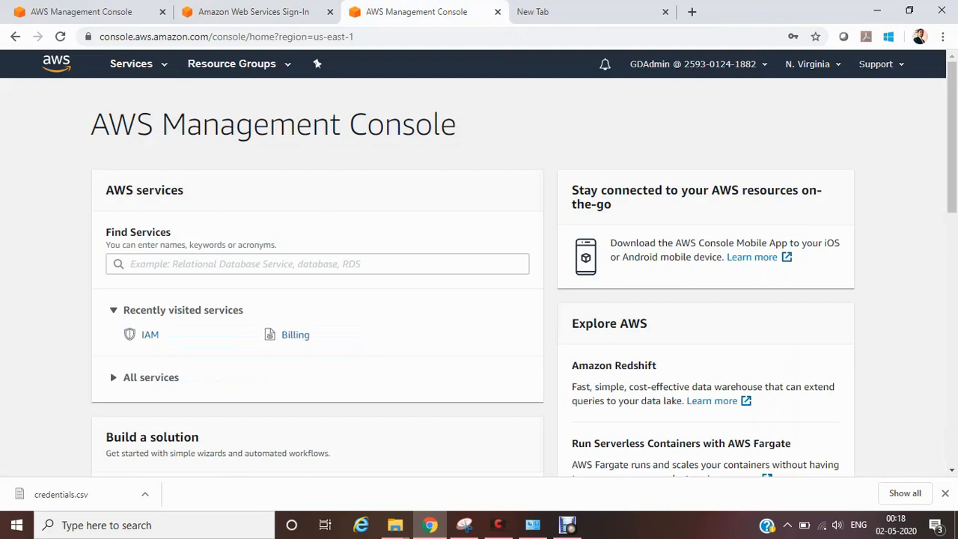
{"action": "left_click", "coordinate": [692, 64]}
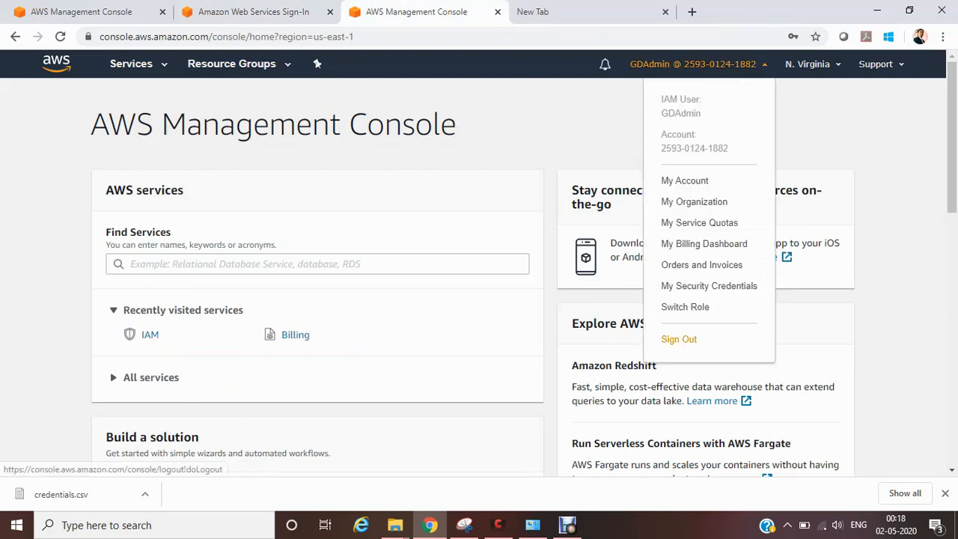
{"action": "left_click", "coordinate": [679, 338]}
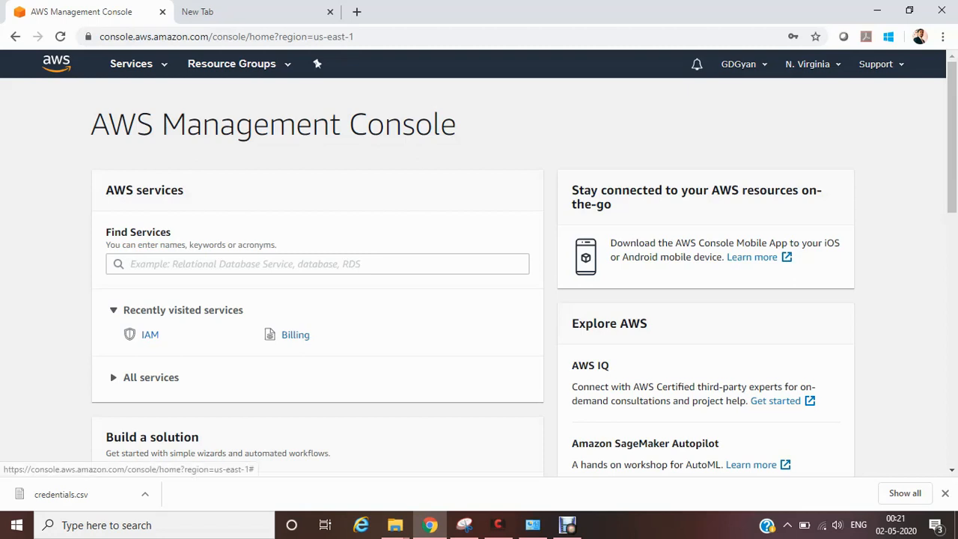
Step: Open the IAM dashboard from the root account and go to managing the IAM password policy
{"action": "left_click", "coordinate": [150, 334]}
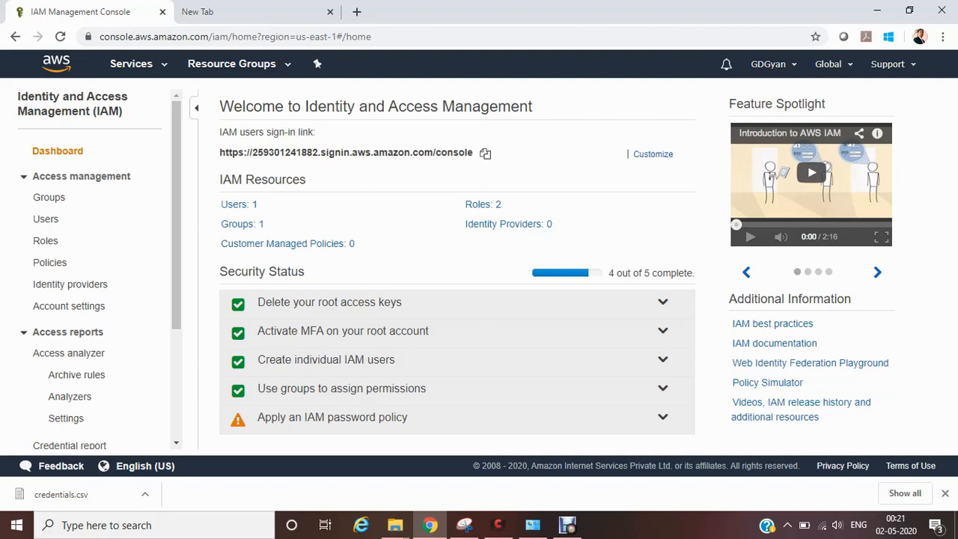
{"action": "left_click", "coordinate": [663, 416]}
{"action": "left_click_drag", "start_coordinate": [408, 417], "coordinate": [220, 106]}
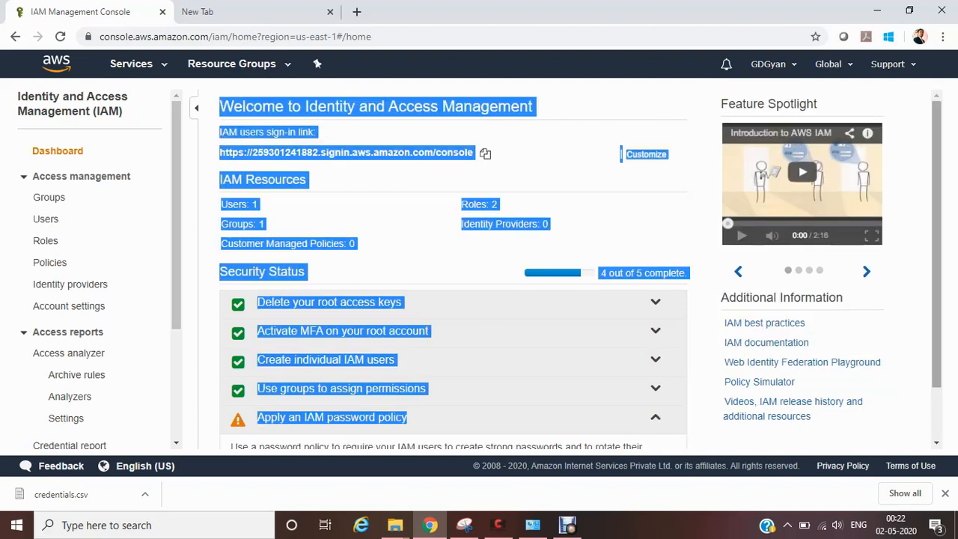
{"action": "scroll", "coordinate": [579, 268], "scroll_direction": "down", "scroll_amount": 2}
{"action": "left_click", "coordinate": [299, 417]}
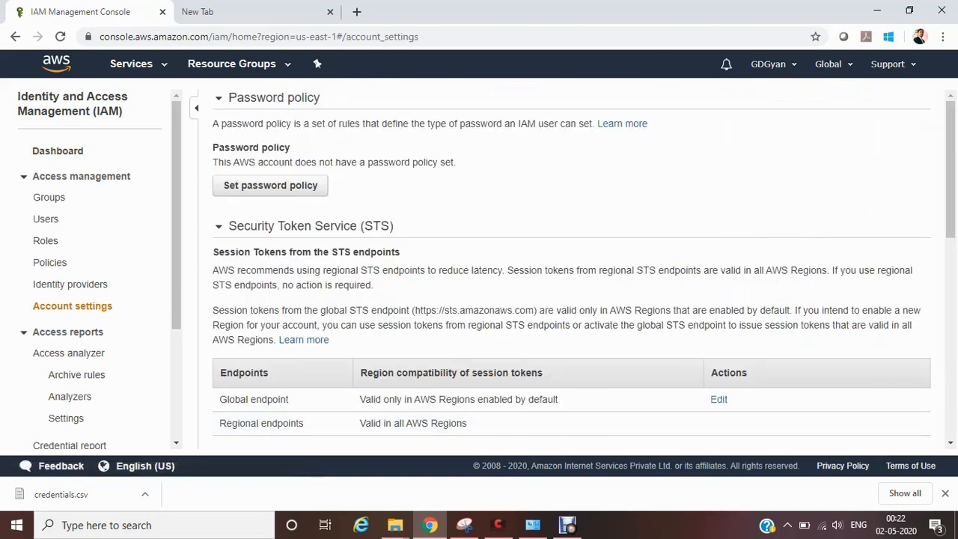
Step: Look through the Security Token Service endpoints in the account settings and open the password policy setup
{"action": "scroll", "coordinate": [569, 300], "scroll_direction": "down", "scroll_amount": 2}
{"action": "scroll", "coordinate": [568, 270], "scroll_direction": "down", "scroll_amount": 4}
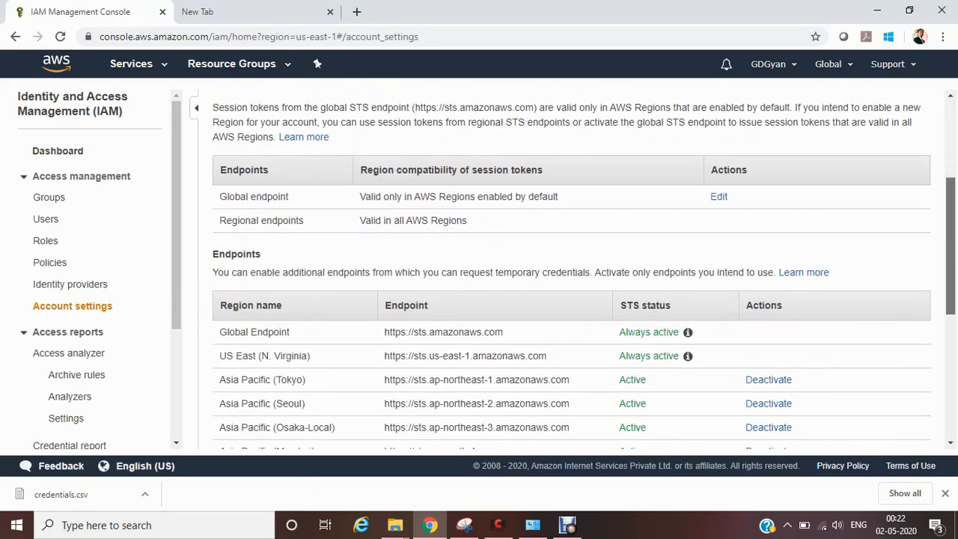
{"action": "scroll", "coordinate": [568, 269], "scroll_direction": "down", "scroll_amount": 2}
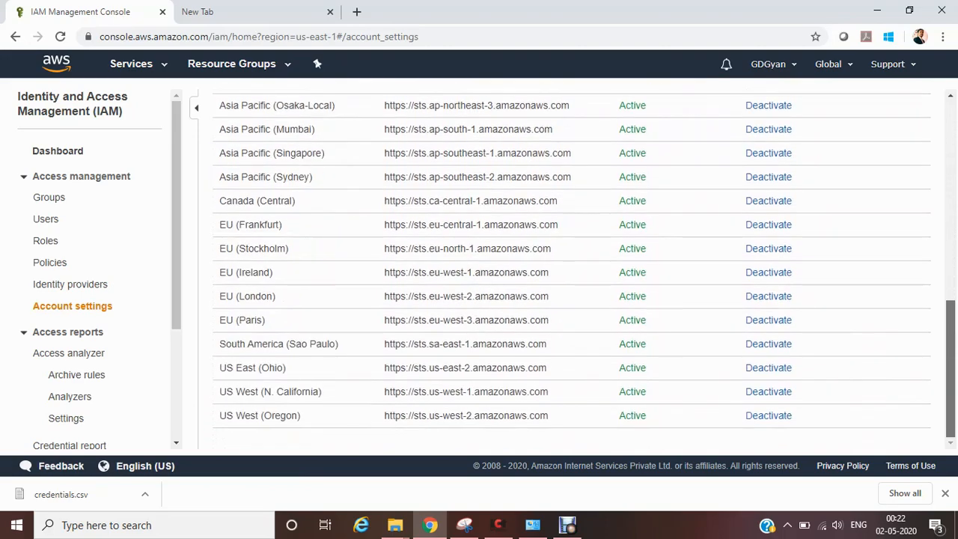
{"action": "scroll", "coordinate": [569, 270], "scroll_direction": "up", "scroll_amount": 7}
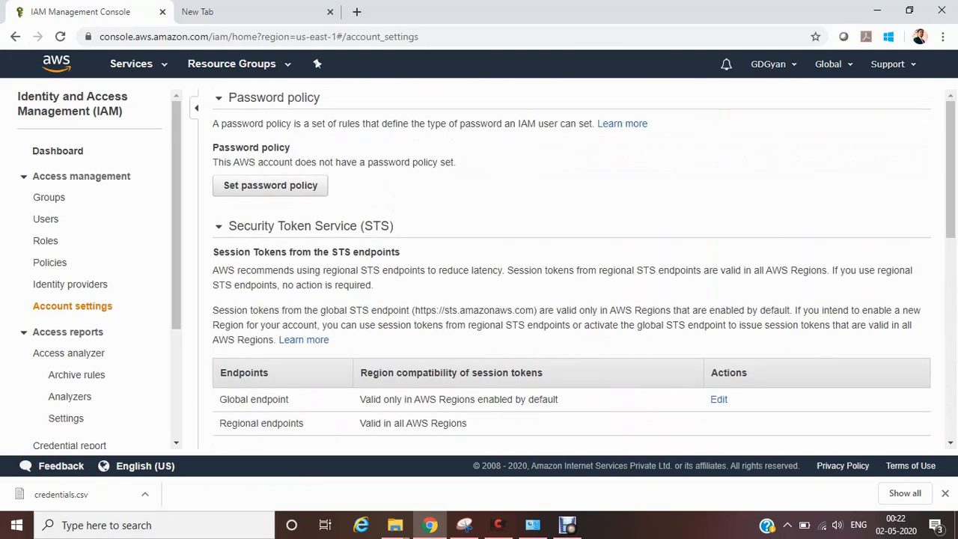
{"action": "left_click", "coordinate": [270, 185]}
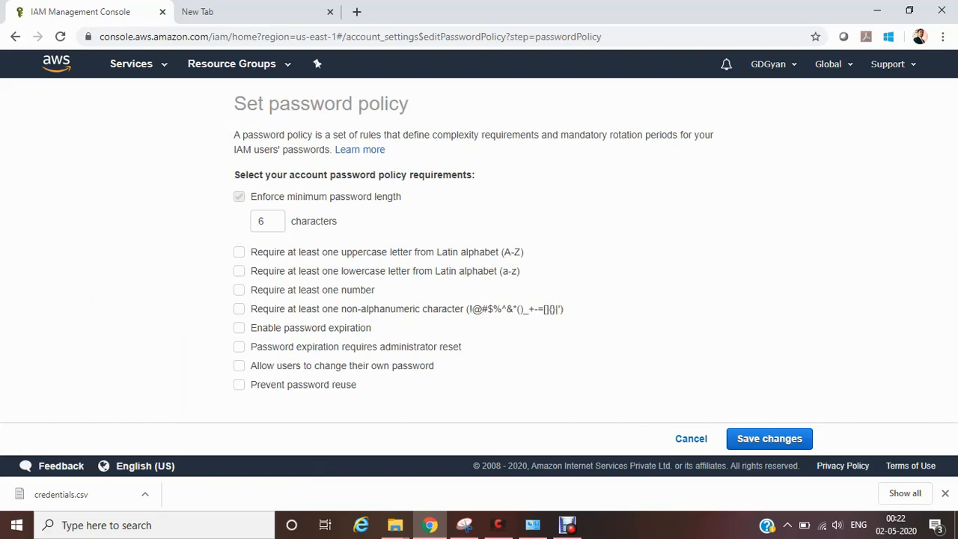
Step: Set the password policy to require an uppercase letter, a number, a non-alphanumeric character and 90-day expiration, save it and dismiss the notification
{"action": "left_click", "coordinate": [238, 252]}
{"action": "left_click", "coordinate": [239, 290]}
{"action": "left_click", "coordinate": [239, 309]}
{"action": "left_click", "coordinate": [239, 328]}
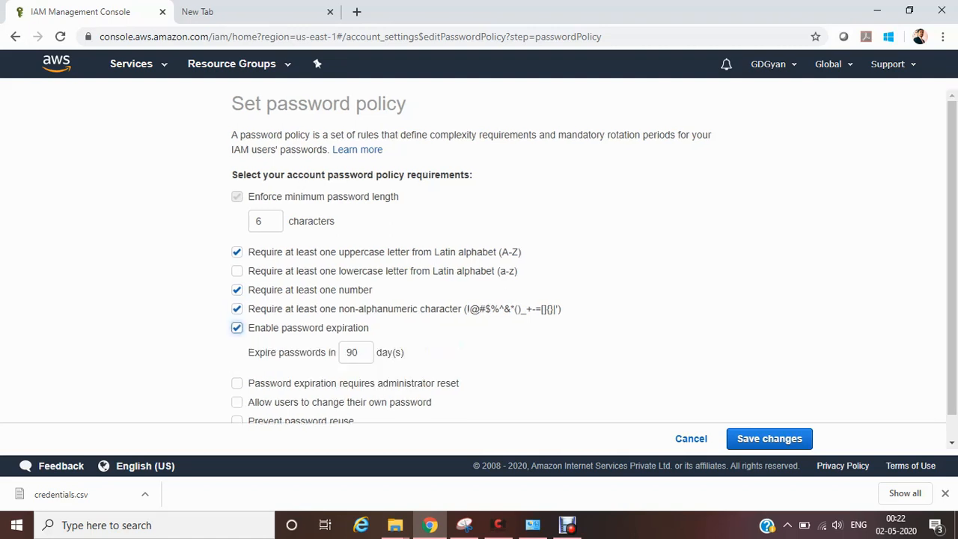
{"action": "left_click", "coordinate": [769, 439]}
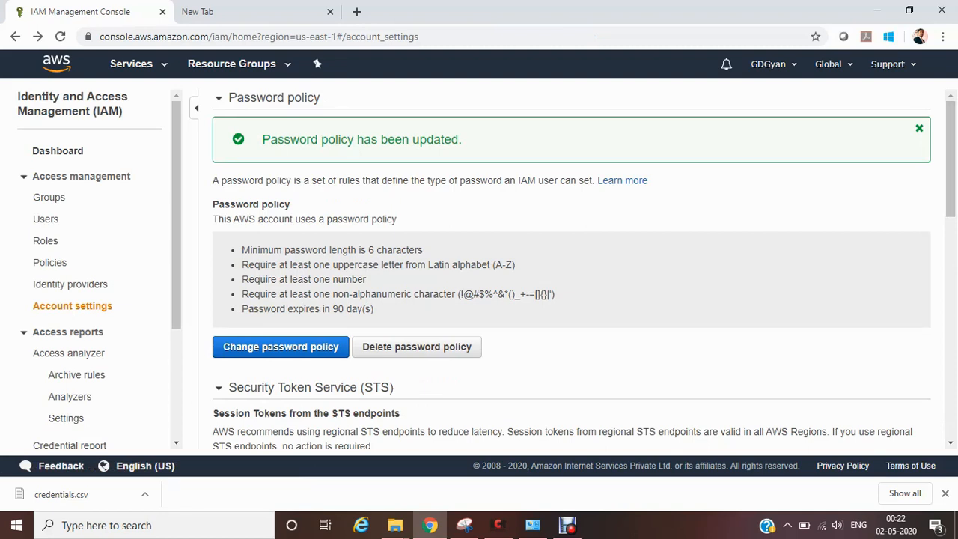
{"action": "left_click", "coordinate": [919, 128]}
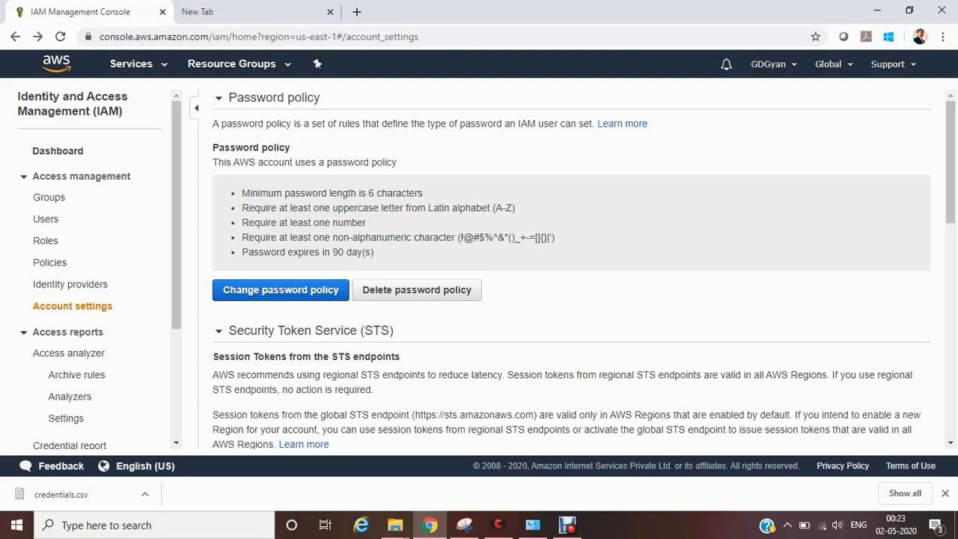
Step: Reopen the password policy for editing, save it again and return to the IAM dashboard
{"action": "left_click", "coordinate": [280, 290]}
{"action": "left_click", "coordinate": [769, 438]}
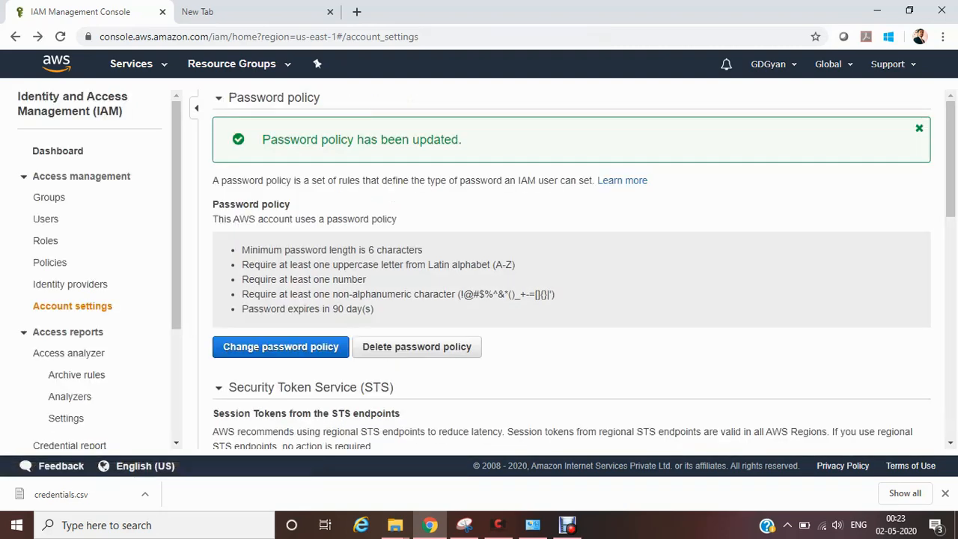
{"action": "left_click", "coordinate": [58, 150]}
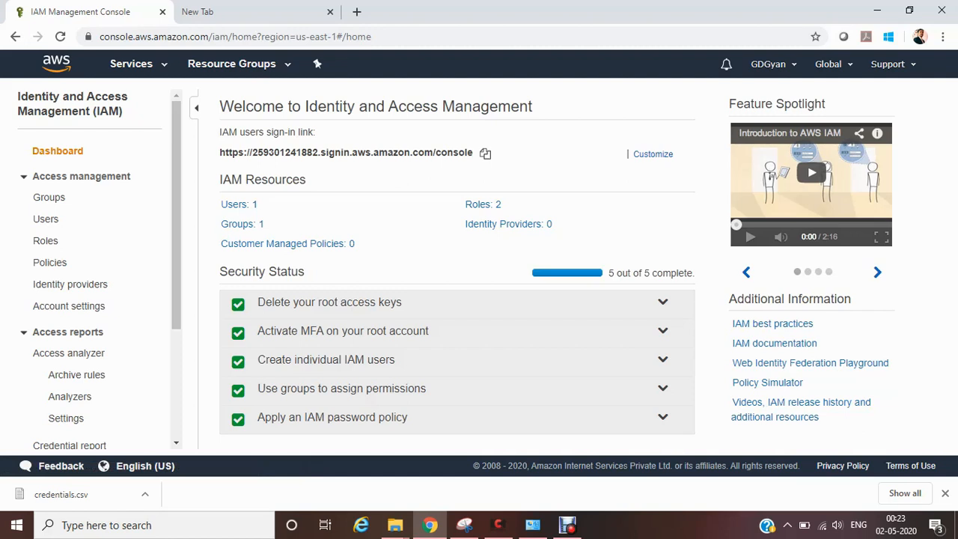
Step: Look through the IAM roles list and open the summary of the AWSServiceRoleForTrustedAdvisor role
{"action": "left_click", "coordinate": [482, 205]}
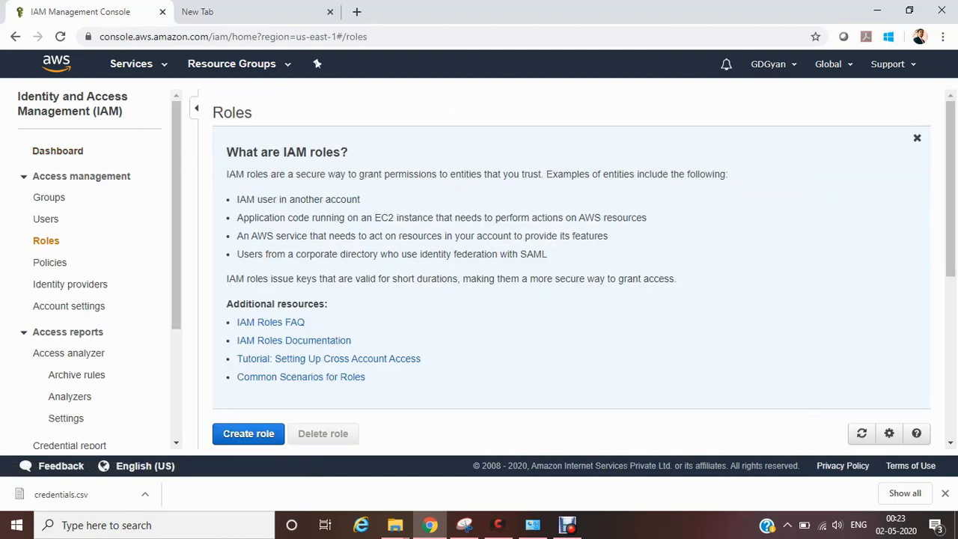
{"action": "left_click_drag", "start_coordinate": [938, 189], "coordinate": [950, 326]}
{"action": "left_click", "coordinate": [807, 239]}
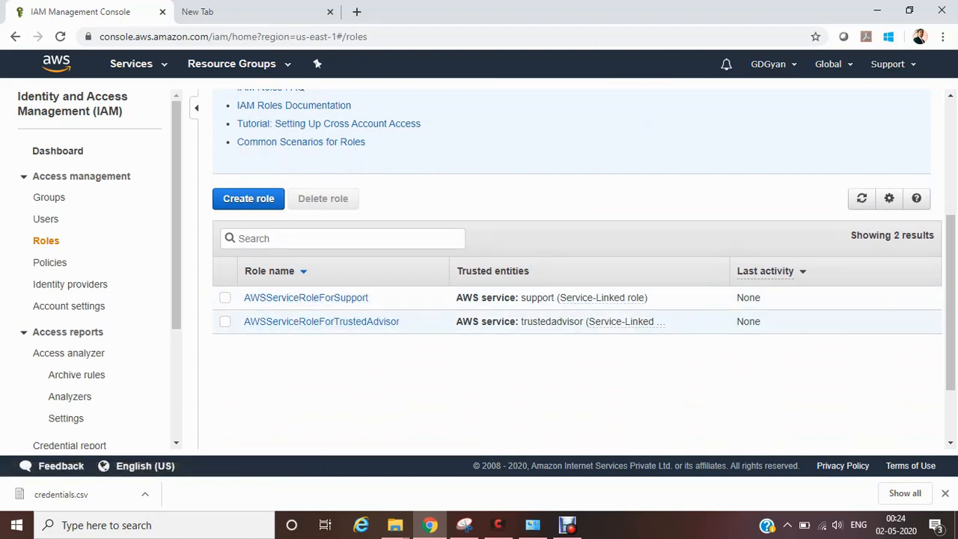
{"action": "left_click", "coordinate": [225, 322]}
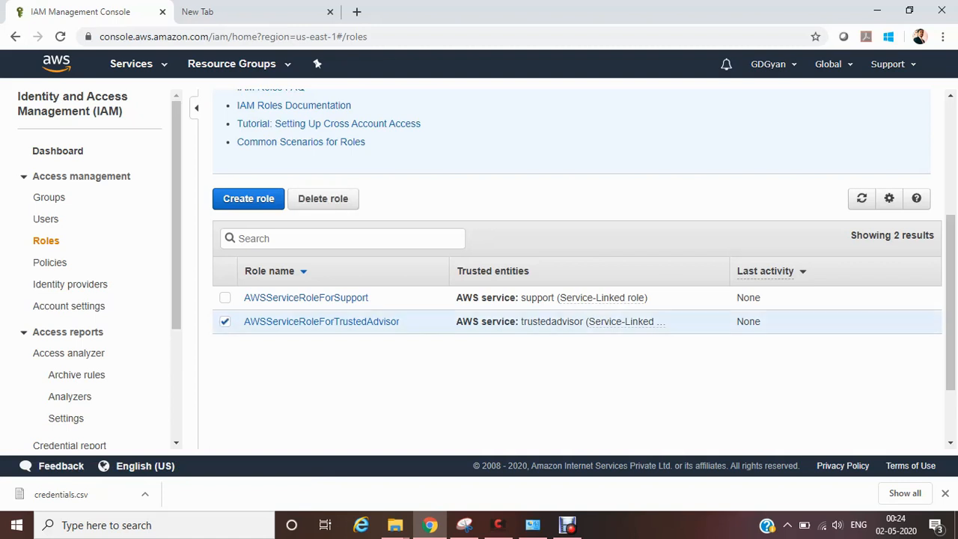
{"action": "left_click", "coordinate": [322, 321]}
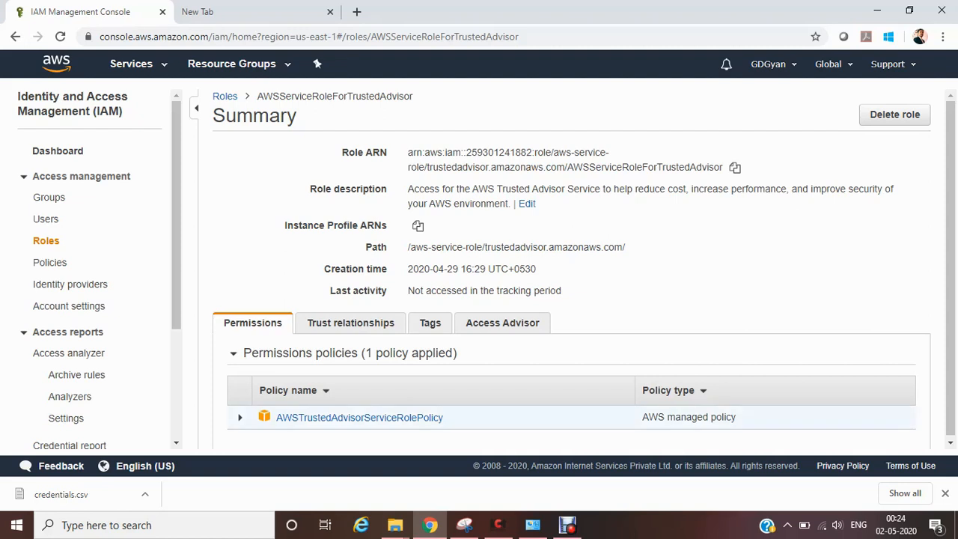
Step: Read through the JSON of the role's AWSTrustedAdvisorServiceRolePolicy and return to the IAM dashboard
{"action": "left_click", "coordinate": [359, 417]}
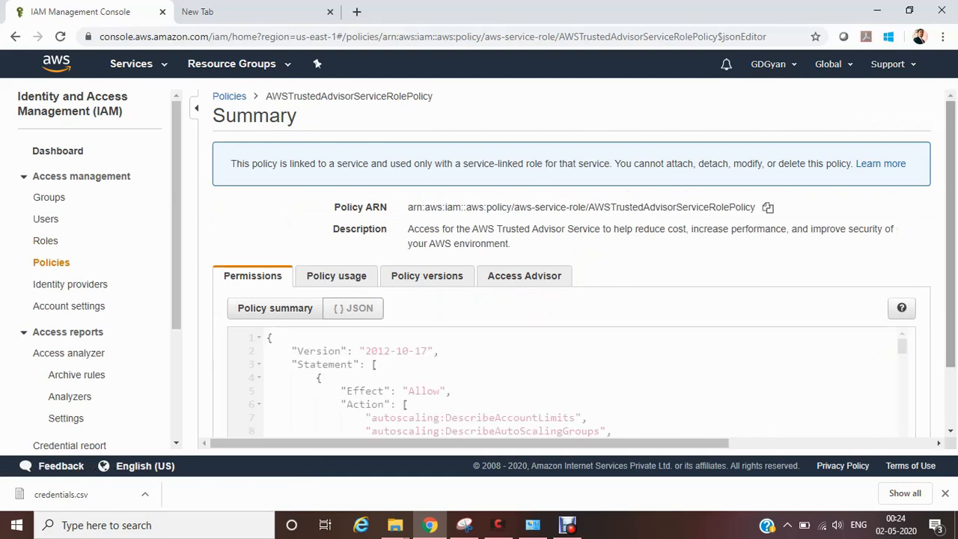
{"action": "scroll", "coordinate": [583, 264], "scroll_direction": "down", "scroll_amount": 1}
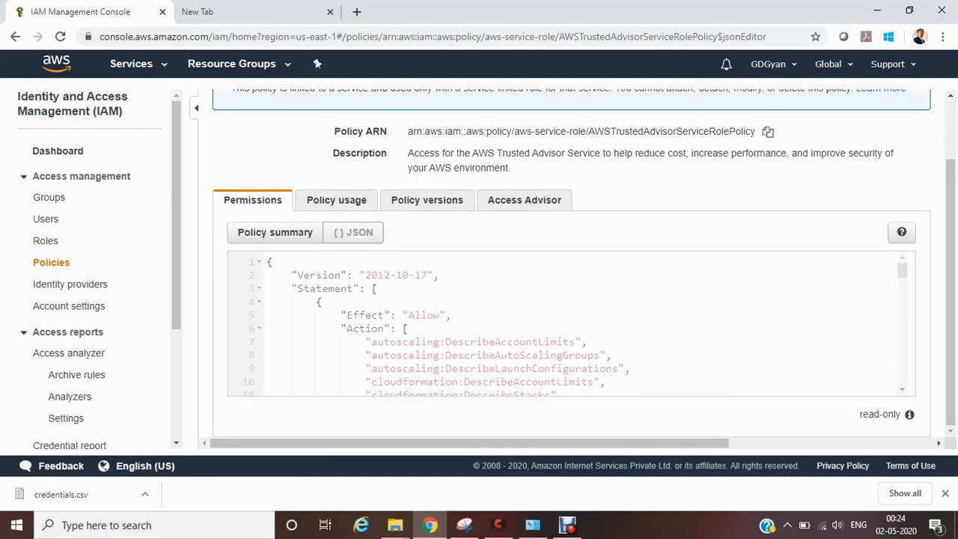
{"action": "scroll", "coordinate": [568, 321], "scroll_direction": "down", "scroll_amount": 4}
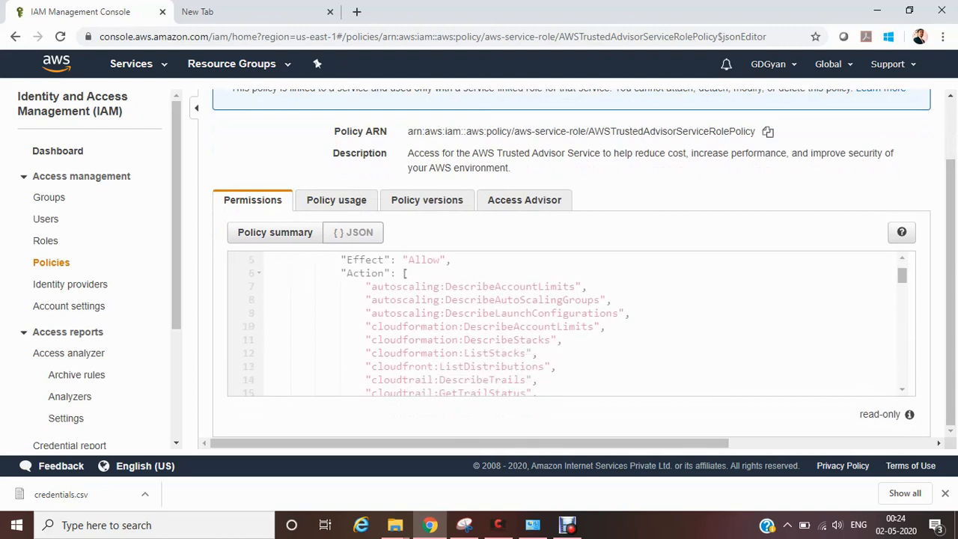
{"action": "scroll", "coordinate": [568, 321], "scroll_direction": "down", "scroll_amount": 12}
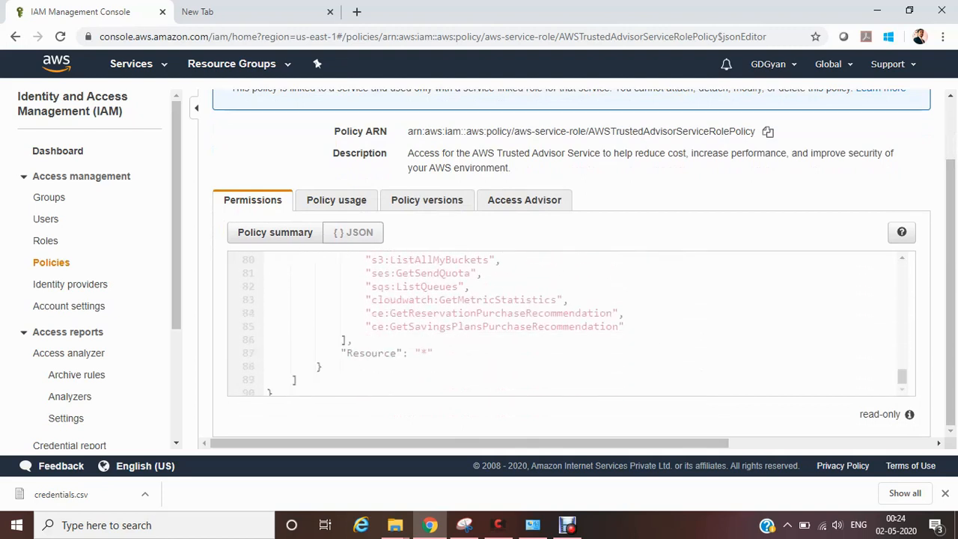
{"action": "left_click_drag", "start_coordinate": [902, 376], "coordinate": [901, 375]}
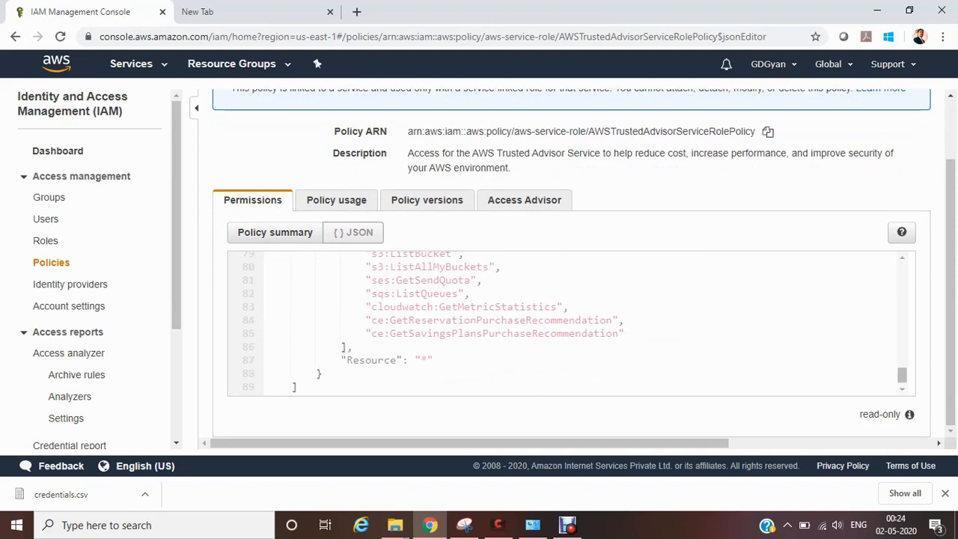
{"action": "scroll", "coordinate": [568, 322], "scroll_direction": "up", "scroll_amount": 4}
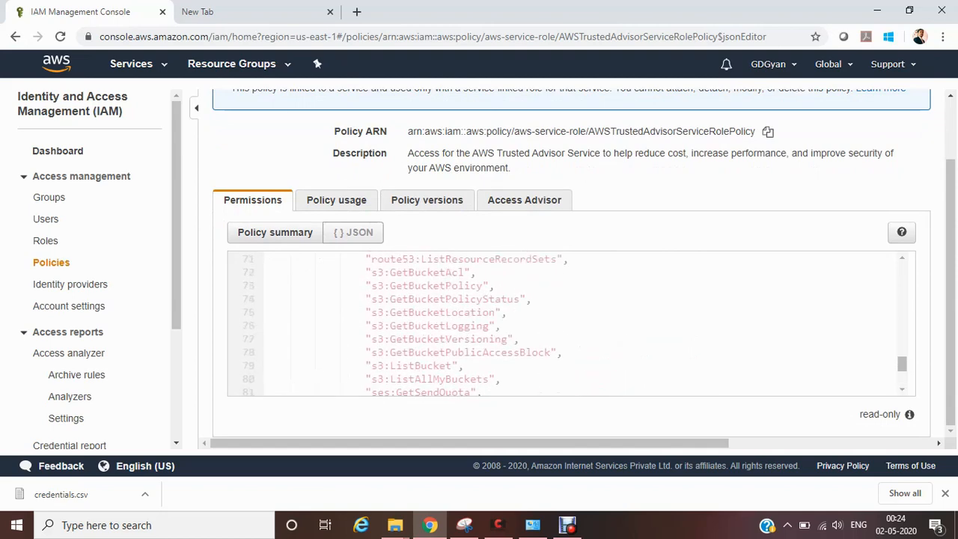
{"action": "scroll", "coordinate": [569, 322], "scroll_direction": "up", "scroll_amount": 18}
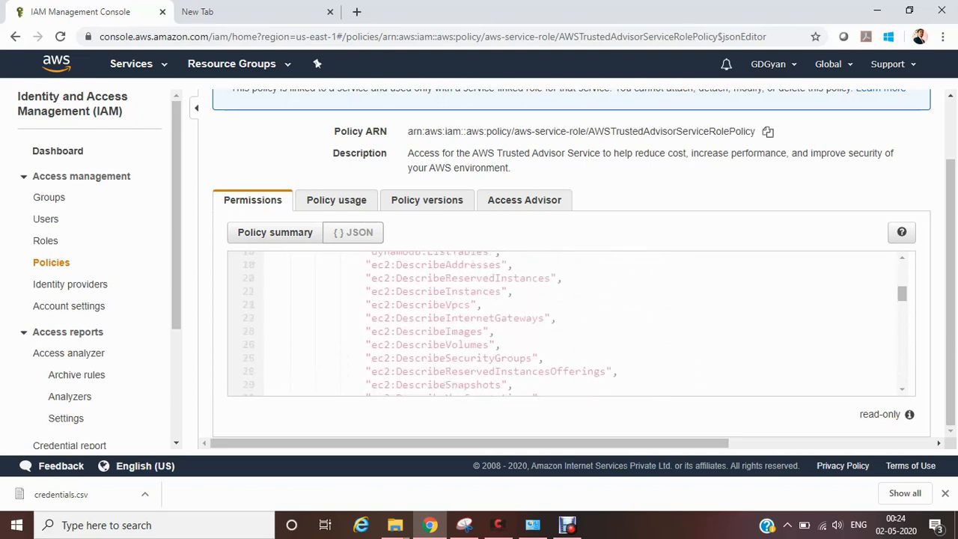
{"action": "scroll", "coordinate": [568, 322], "scroll_direction": "up", "scroll_amount": 3}
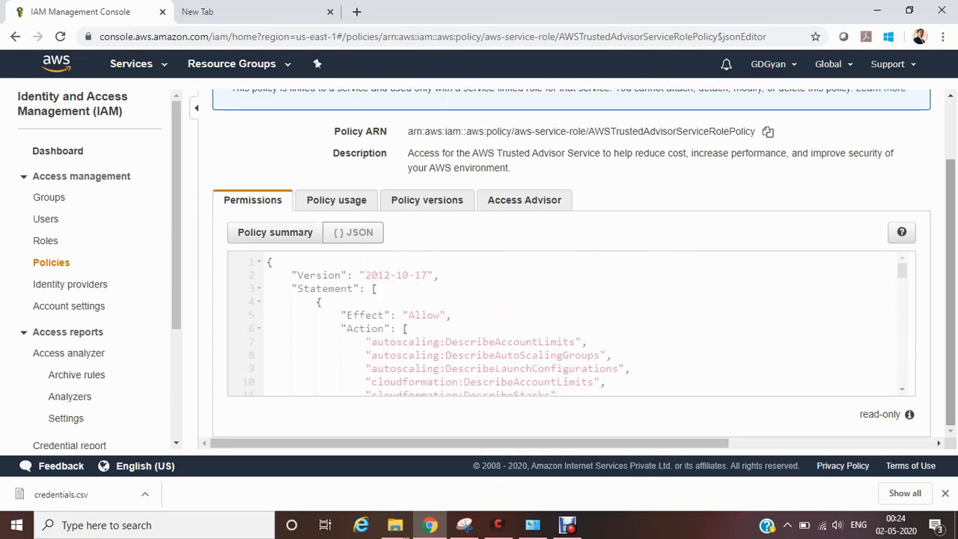
{"action": "scroll", "coordinate": [569, 321], "scroll_direction": "up", "scroll_amount": 2}
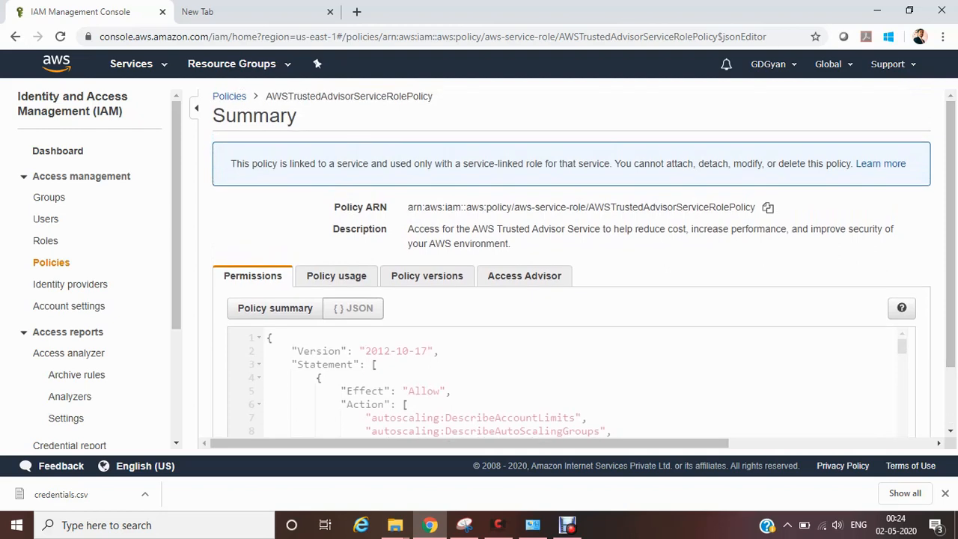
{"action": "left_click", "coordinate": [57, 151]}
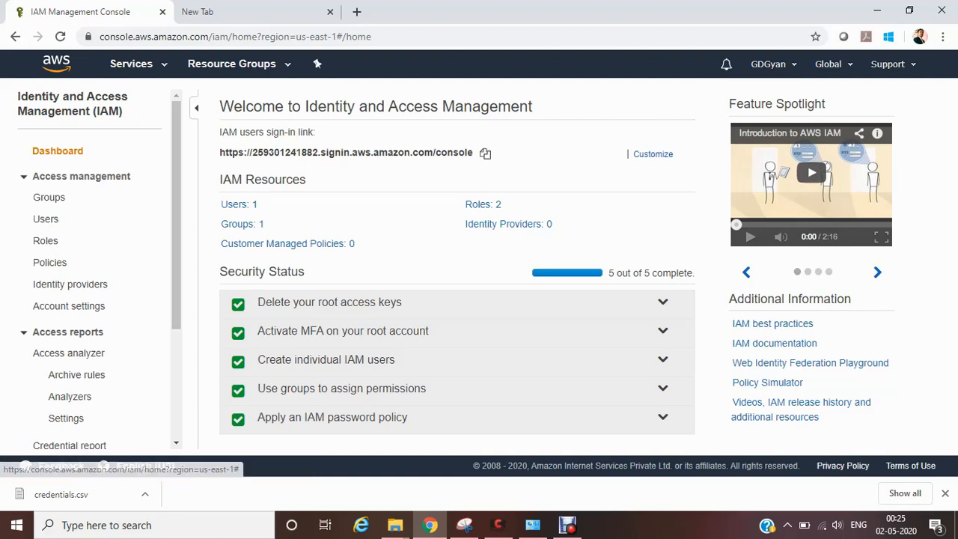
Step: Find the Billing service from the console home page by searching for "bill" and examine its spend summary and alerts
{"action": "left_click", "coordinate": [56, 64]}
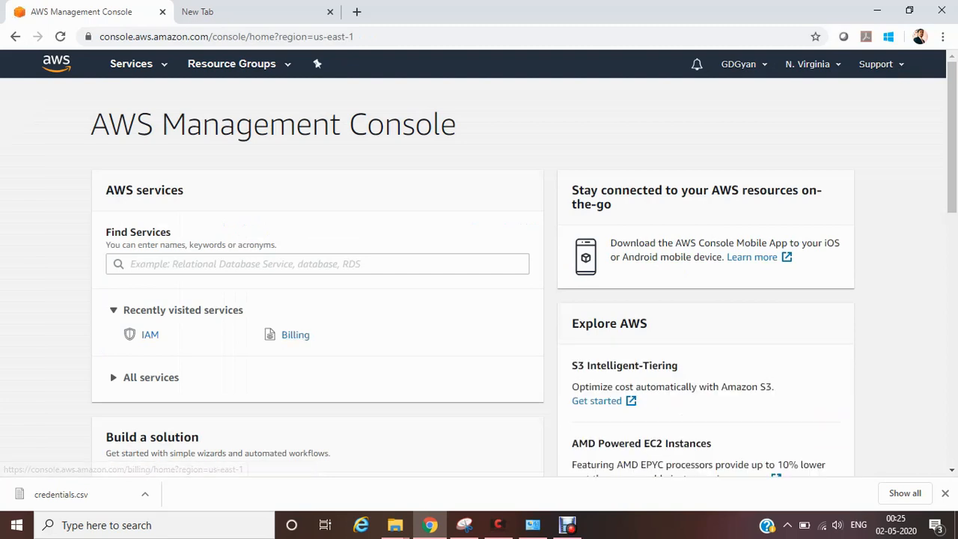
{"action": "left_click", "coordinate": [290, 264]}
{"action": "type", "text": "bill"}
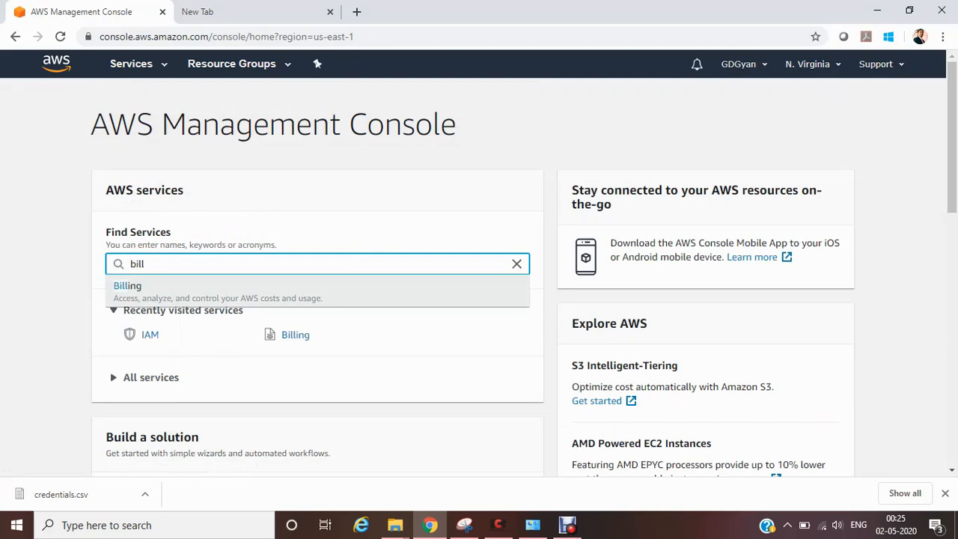
{"action": "key", "text": "Return"}
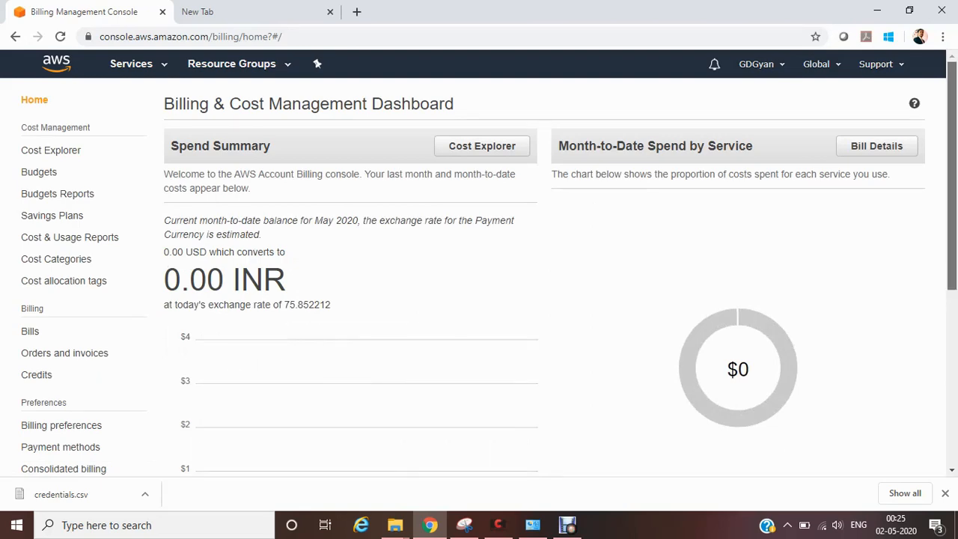
{"action": "scroll", "coordinate": [479, 262], "scroll_direction": "down", "scroll_amount": 3}
{"action": "scroll", "coordinate": [479, 262], "scroll_direction": "down", "scroll_amount": 2}
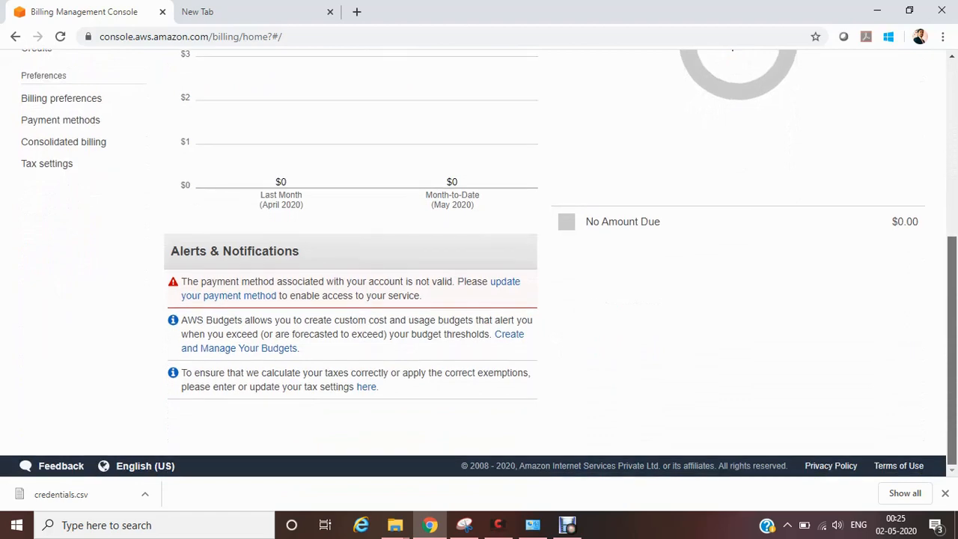
{"action": "scroll", "coordinate": [478, 262], "scroll_direction": "up", "scroll_amount": 3}
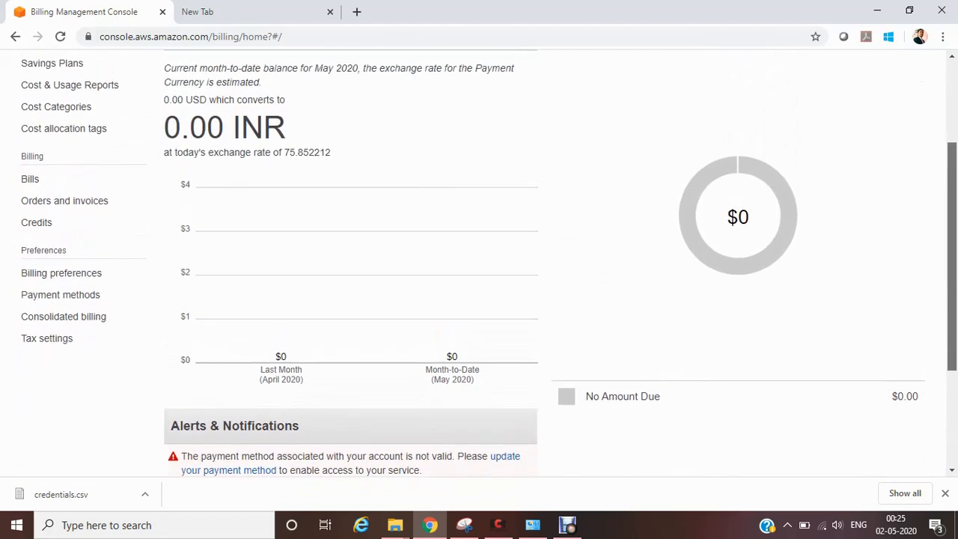
{"action": "scroll", "coordinate": [479, 262], "scroll_direction": "up", "scroll_amount": 2}
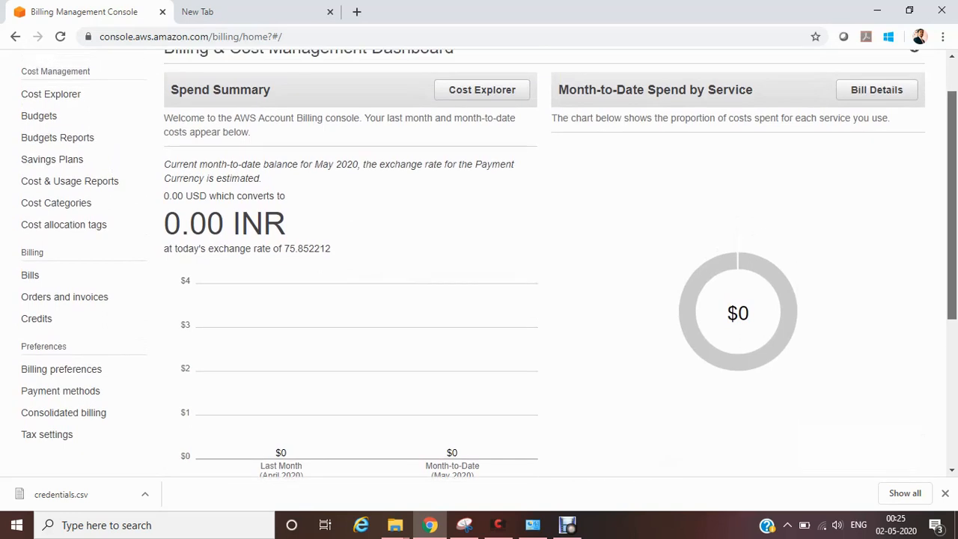
{"action": "scroll", "coordinate": [479, 262], "scroll_direction": "up", "scroll_amount": 1}
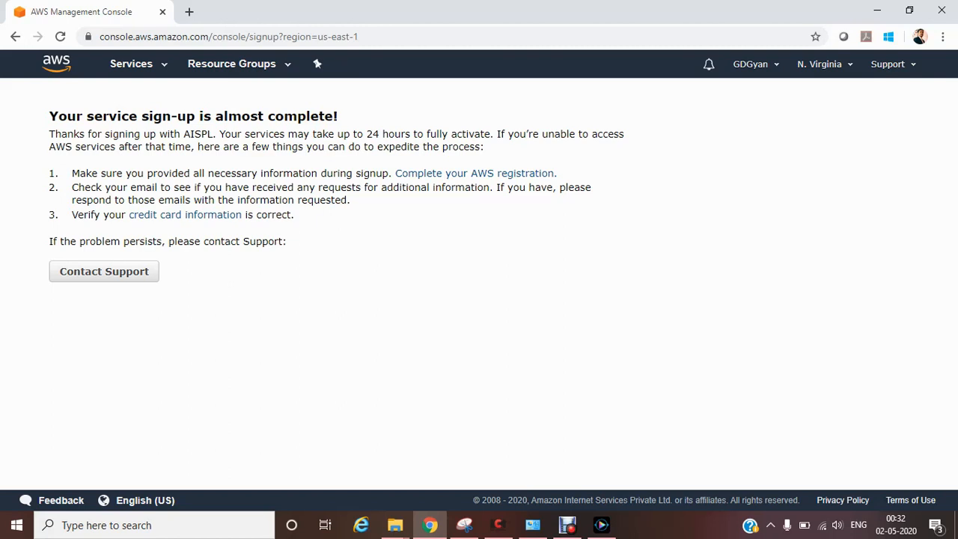
Step: Open IAM from the console home page and sign the root account GDGyan out of AWS
{"action": "left_click", "coordinate": [56, 64]}
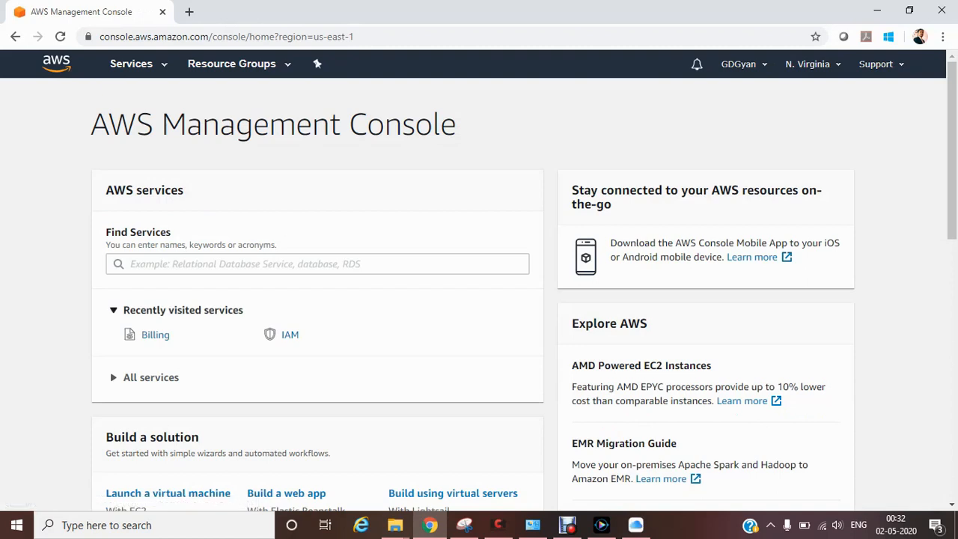
{"action": "left_click", "coordinate": [289, 334]}
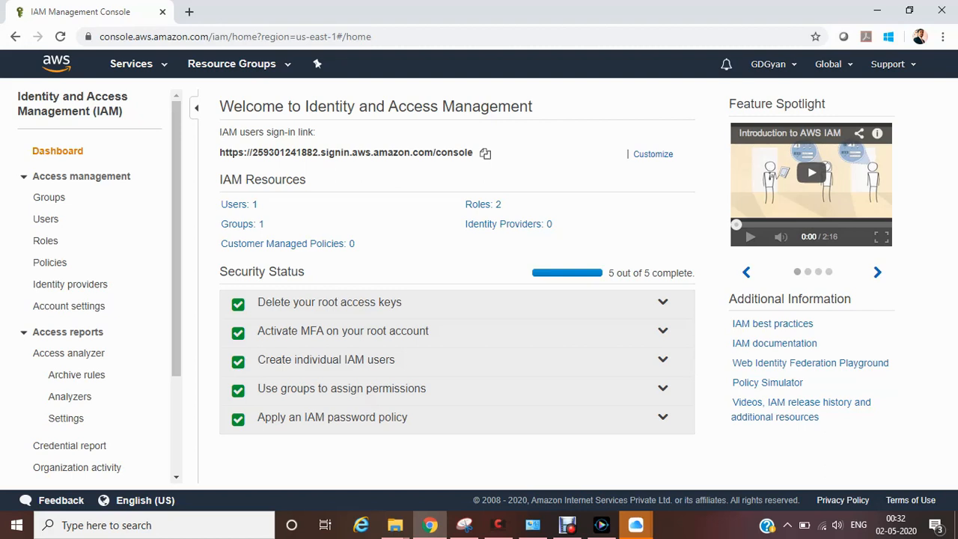
{"action": "left_click", "coordinate": [773, 64]}
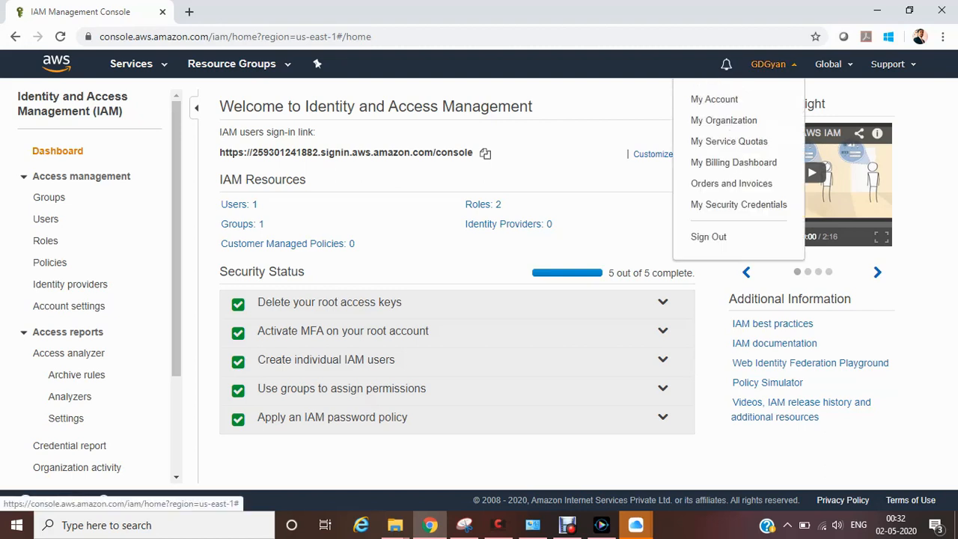
{"action": "left_click", "coordinate": [708, 237]}
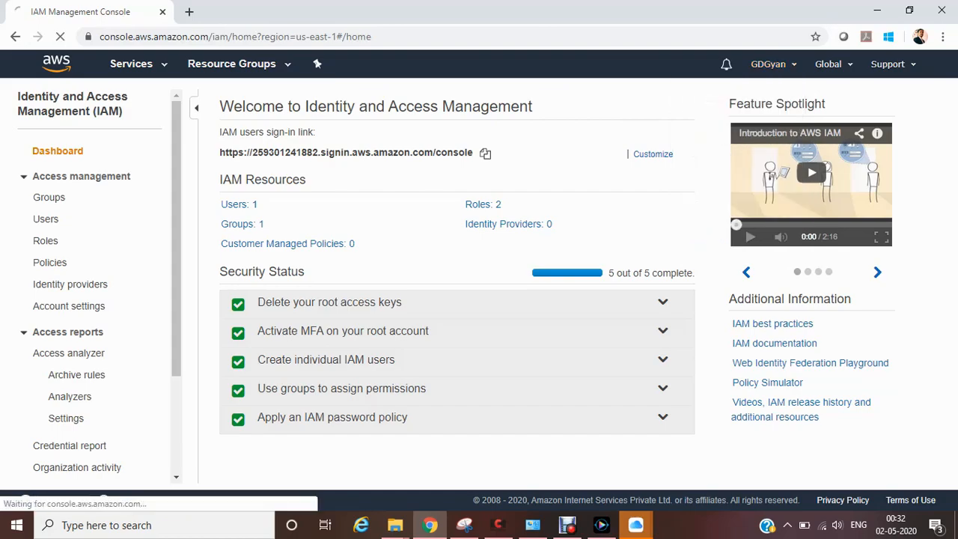